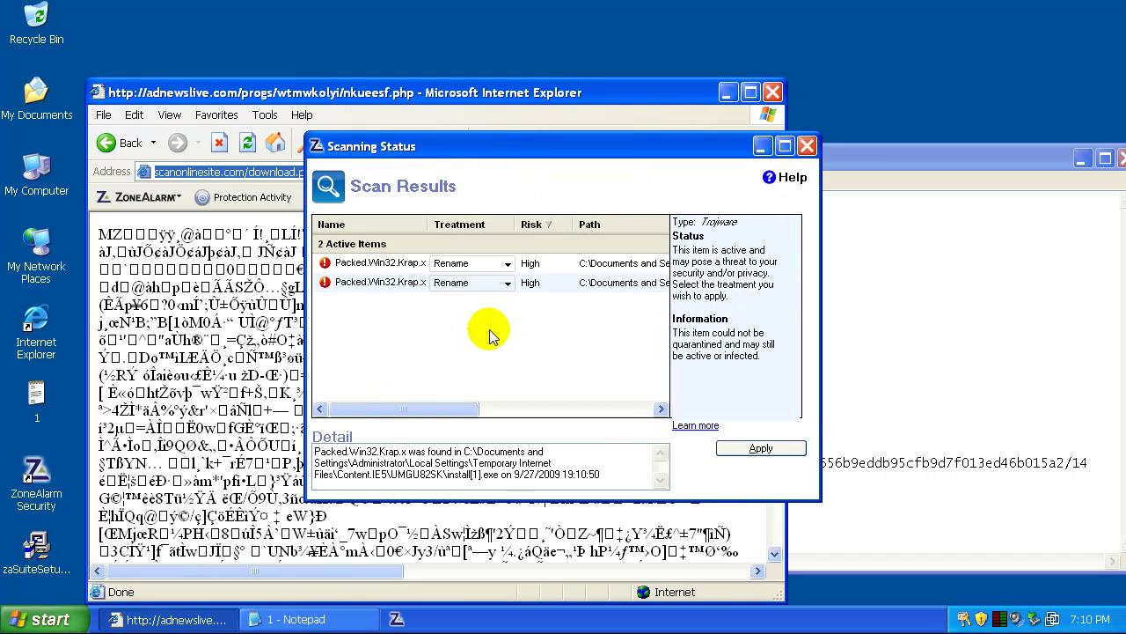
- Apply treatments so one Krap.x copy is quarantined and the other set to Delete on Reboot
{"action": "left_click", "coordinate": [781, 450]}
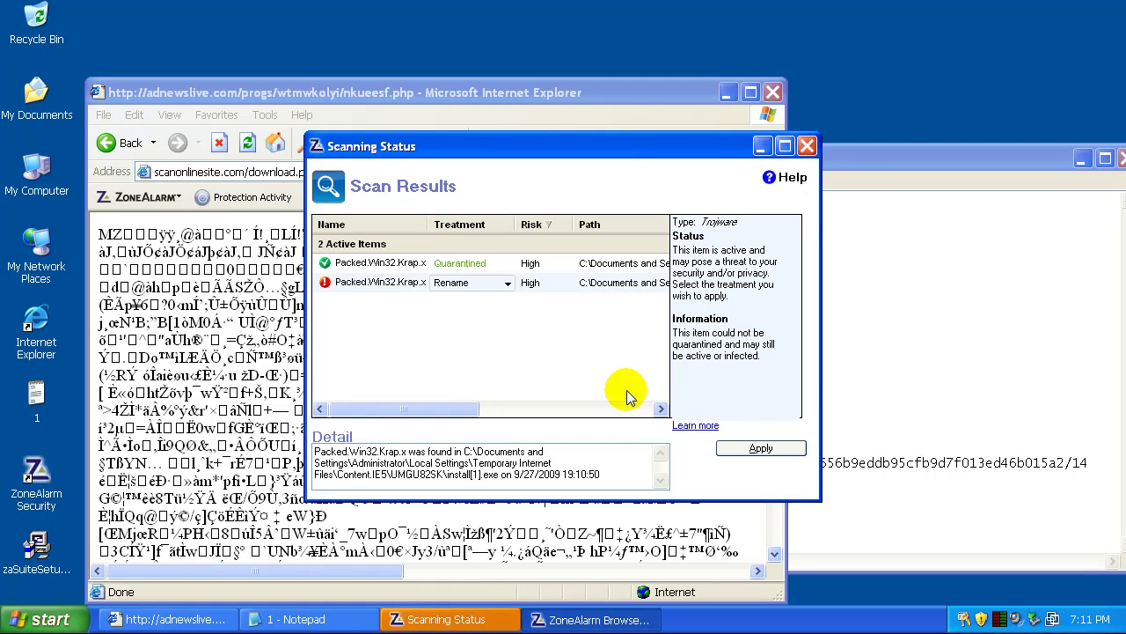
{"action": "left_click", "coordinate": [779, 450]}
{"action": "left_click", "coordinate": [491, 622]}
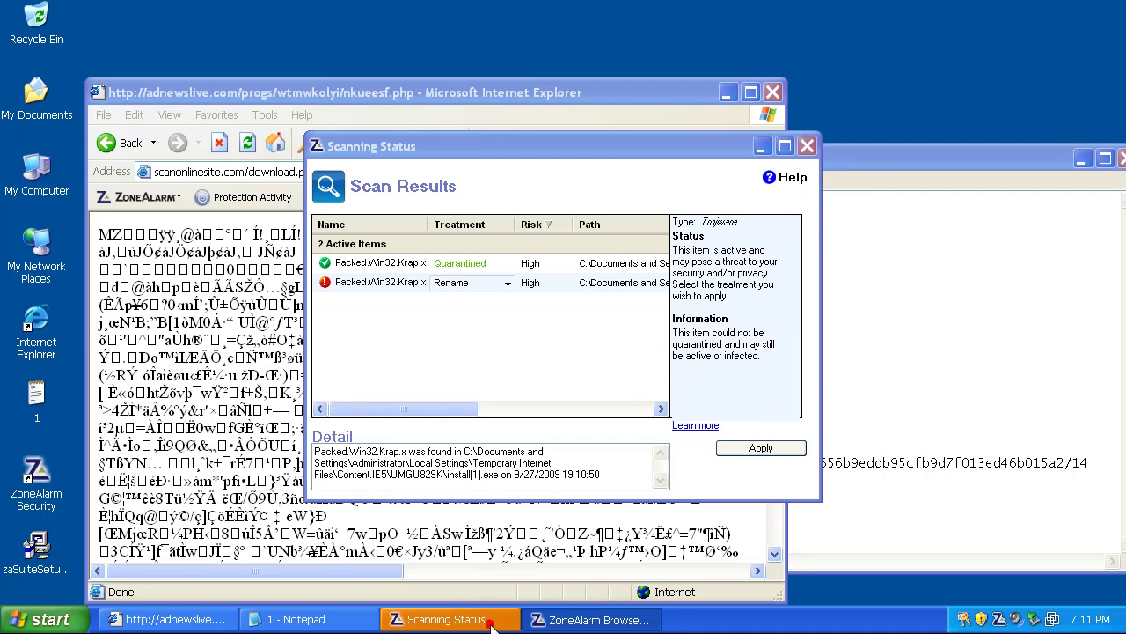
{"action": "left_click", "coordinate": [771, 95]}
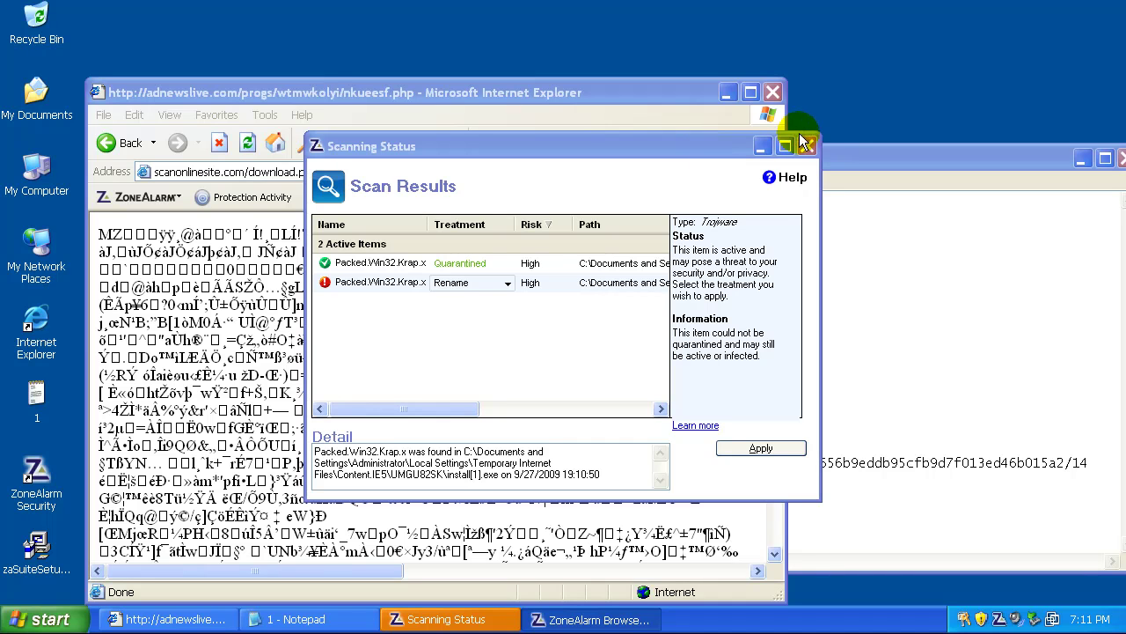
{"action": "left_click", "coordinate": [760, 448]}
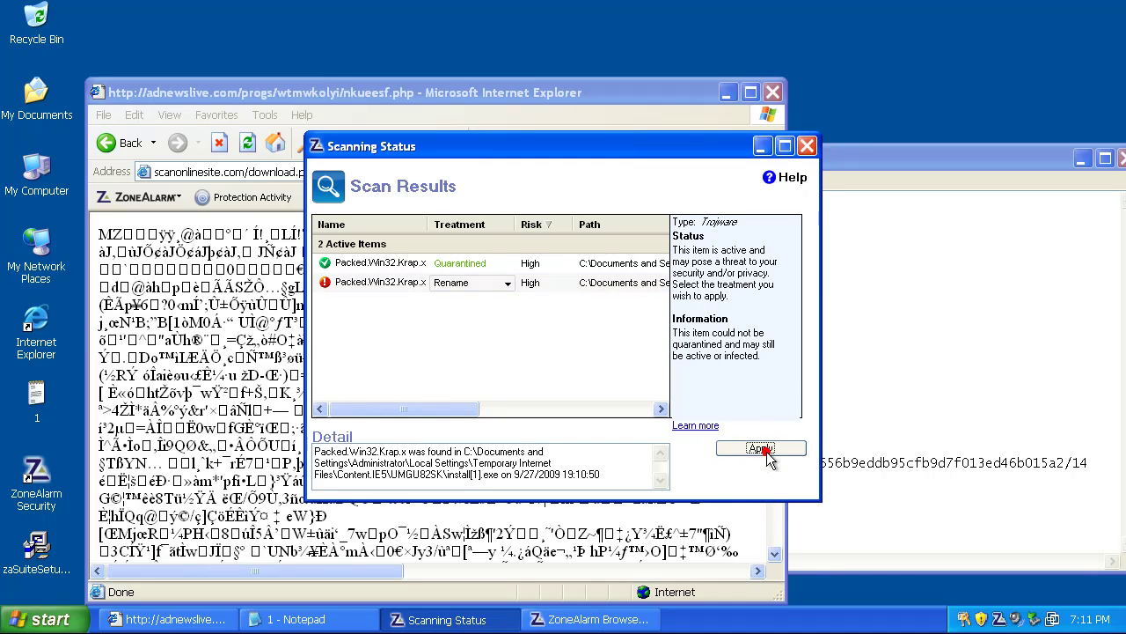
{"action": "left_click", "coordinate": [762, 449]}
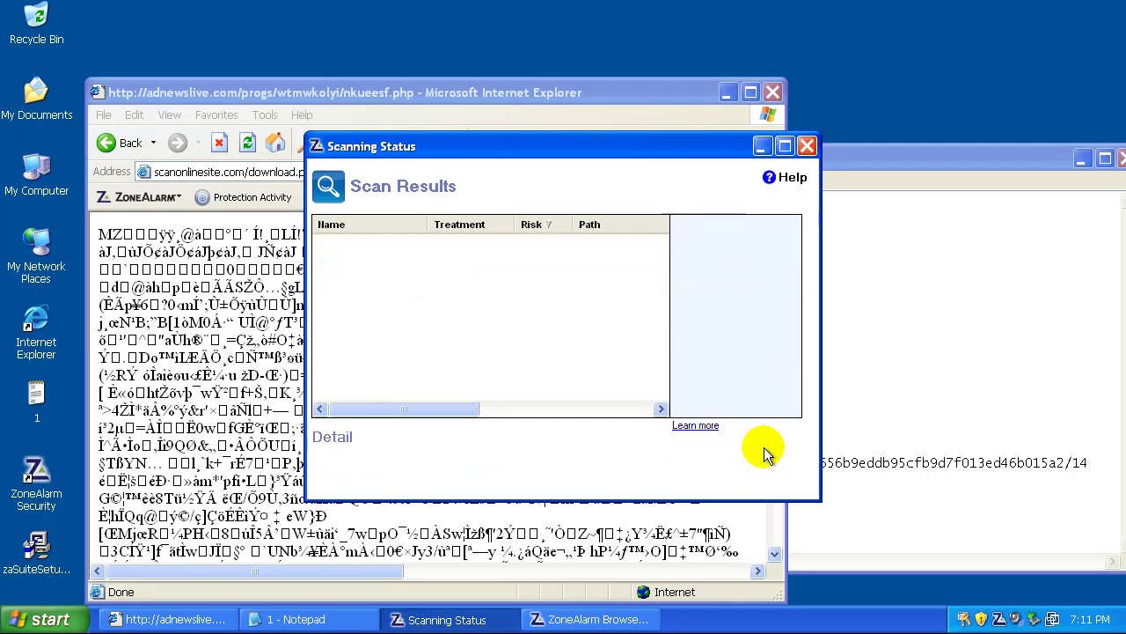
{"action": "left_click", "coordinate": [762, 449]}
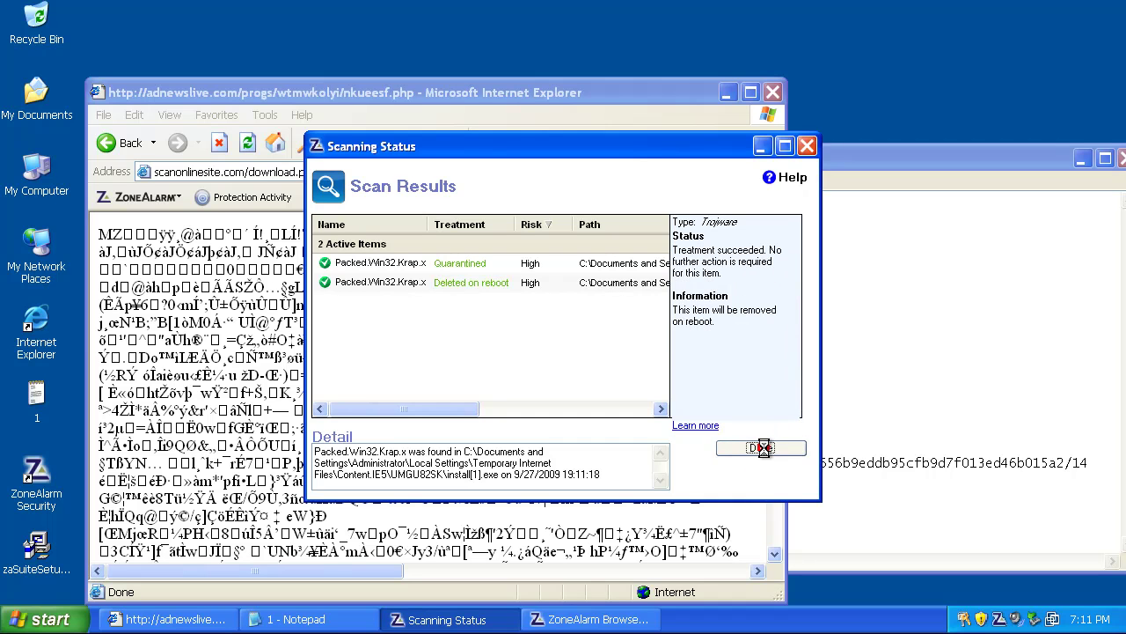
- Close the scan results, accept the file download prompt, and postpone the restart
{"action": "left_click", "coordinate": [759, 312]}
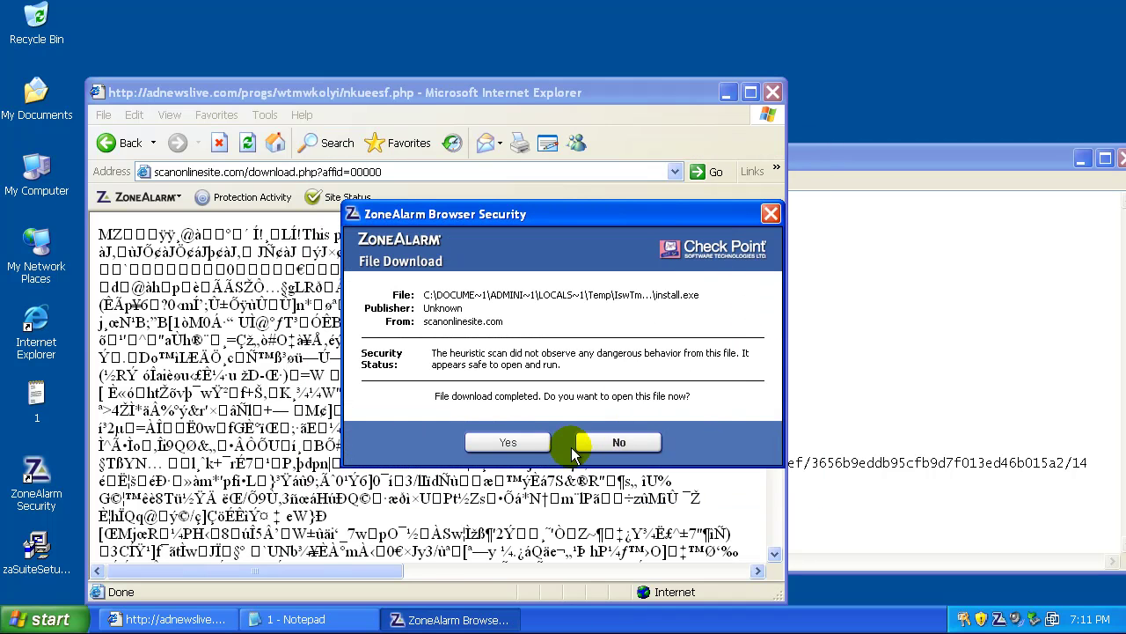
{"action": "left_click", "coordinate": [512, 443]}
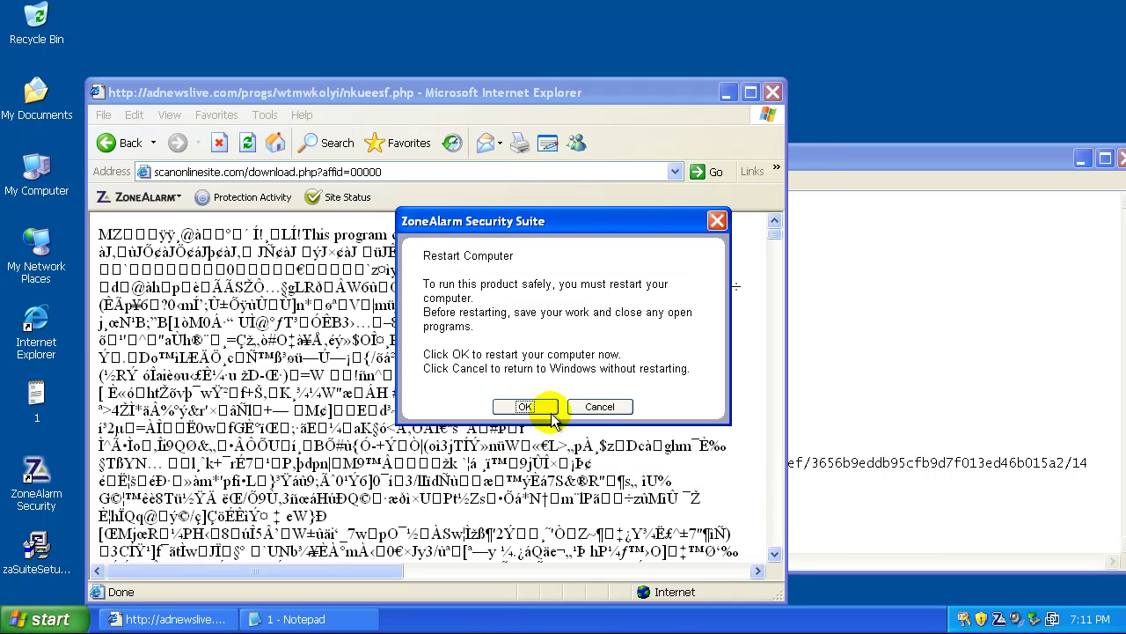
{"action": "left_click", "coordinate": [610, 407]}
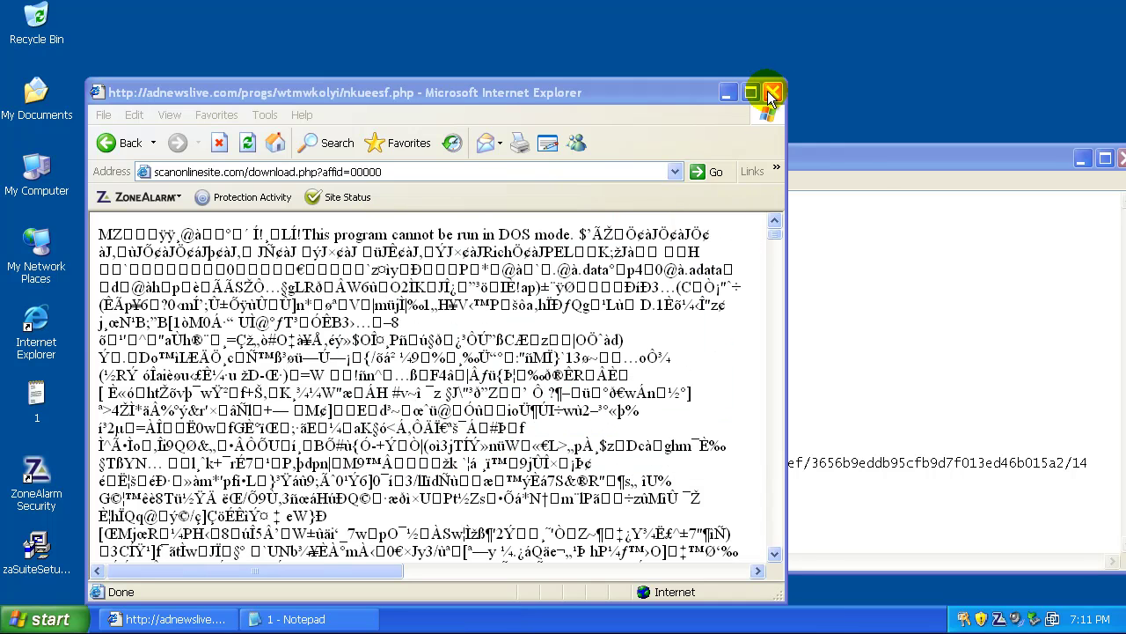
- Copy vkpainting.net/exe/file.exe from the Notepad list and load it in Internet Explorer
{"action": "left_click", "coordinate": [868, 166]}
{"action": "double_click", "coordinate": [466, 385]}
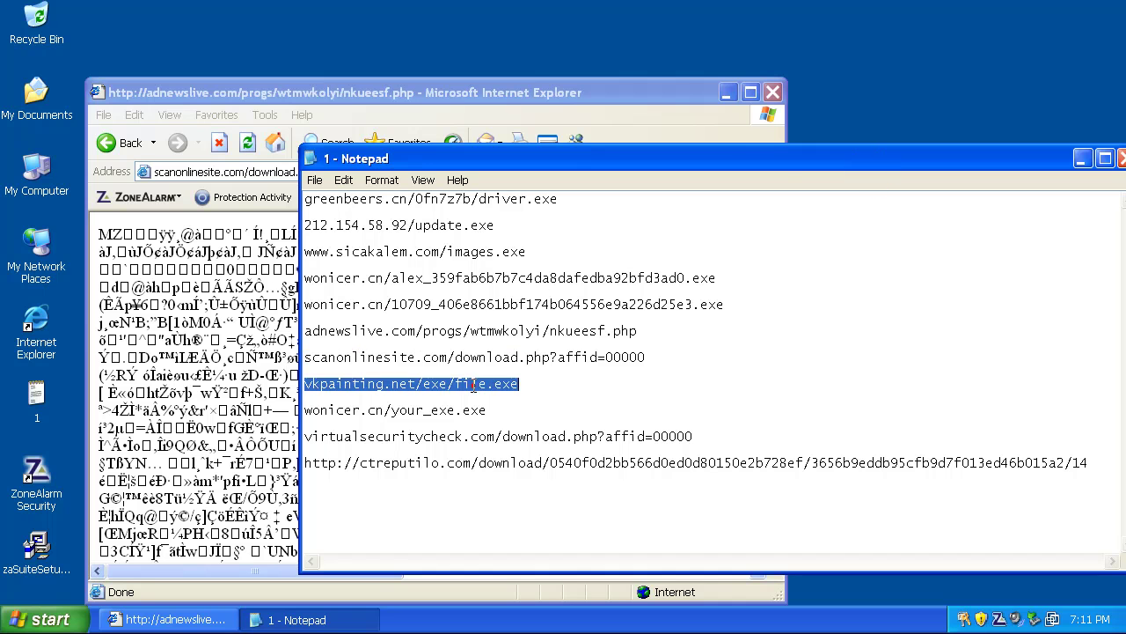
{"action": "right_click", "coordinate": [473, 386]}
{"action": "left_click", "coordinate": [520, 437]}
{"action": "left_click", "coordinate": [535, 93]}
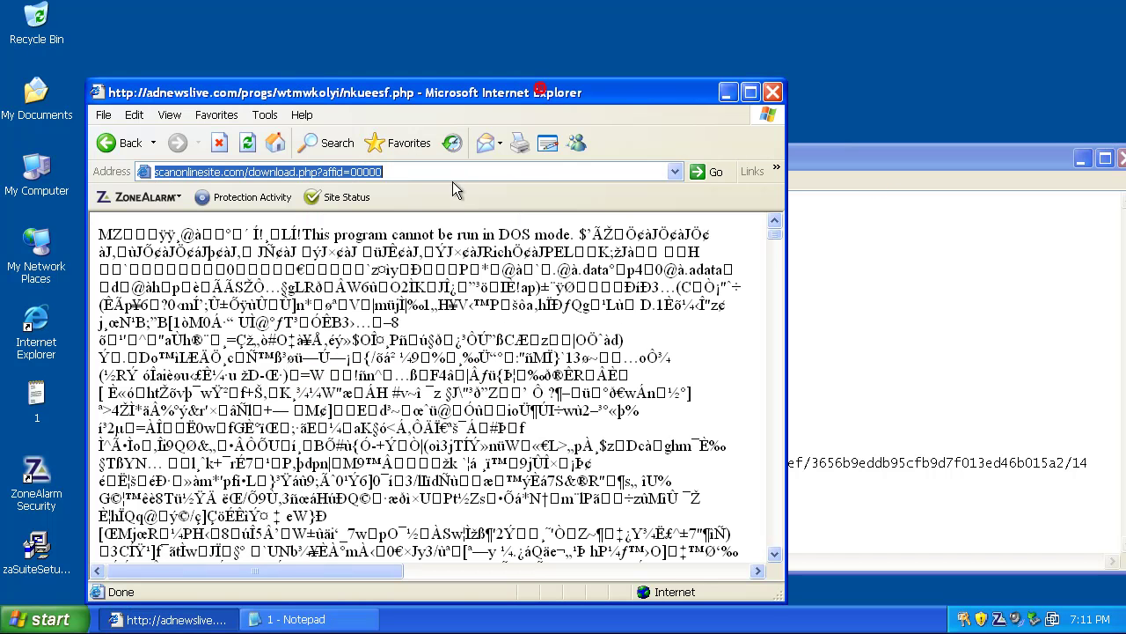
{"action": "right_click", "coordinate": [462, 173]}
{"action": "left_click", "coordinate": [493, 239]}
{"action": "key", "text": "Return"}
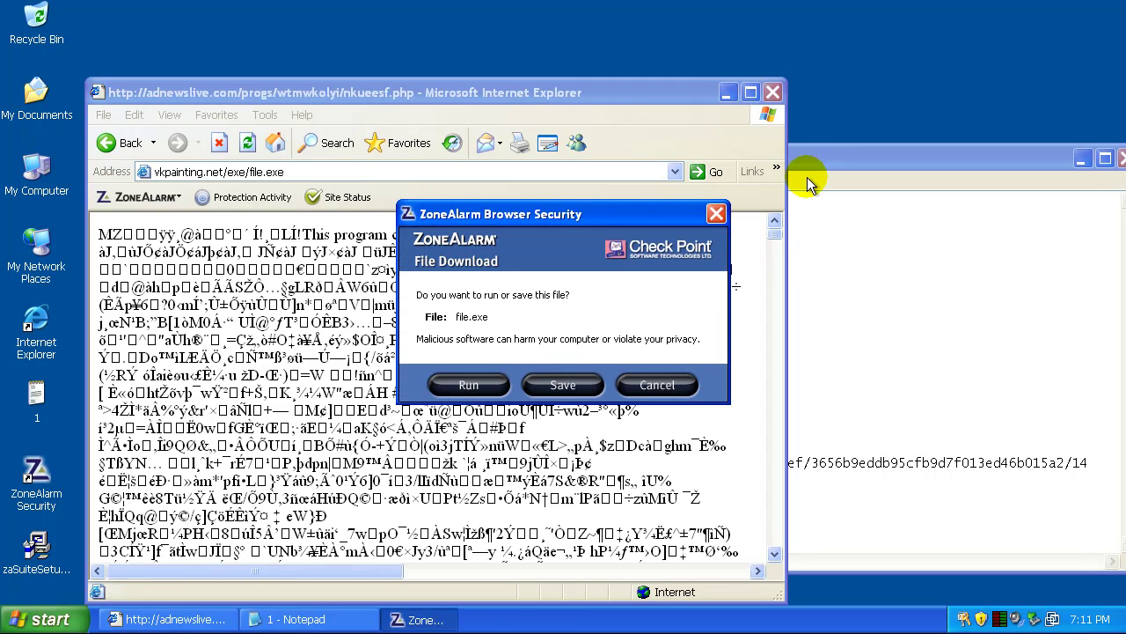
- Run file.exe and dismiss ZoneAlarm's quarantine results and the download prompt
{"action": "left_click", "coordinate": [469, 424]}
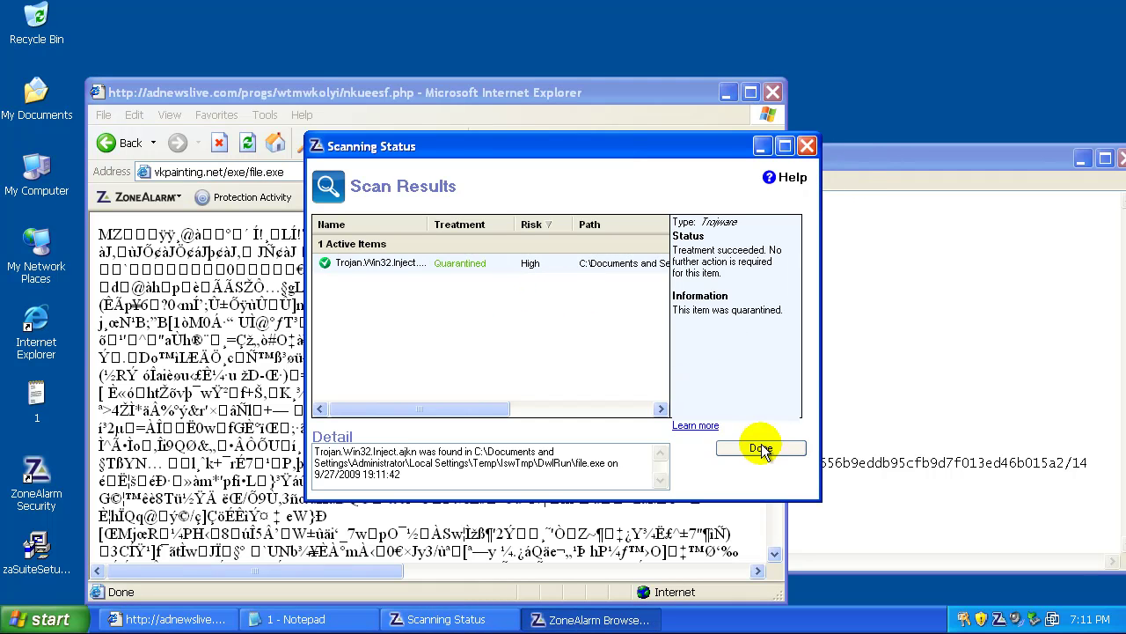
{"action": "left_click", "coordinate": [761, 448]}
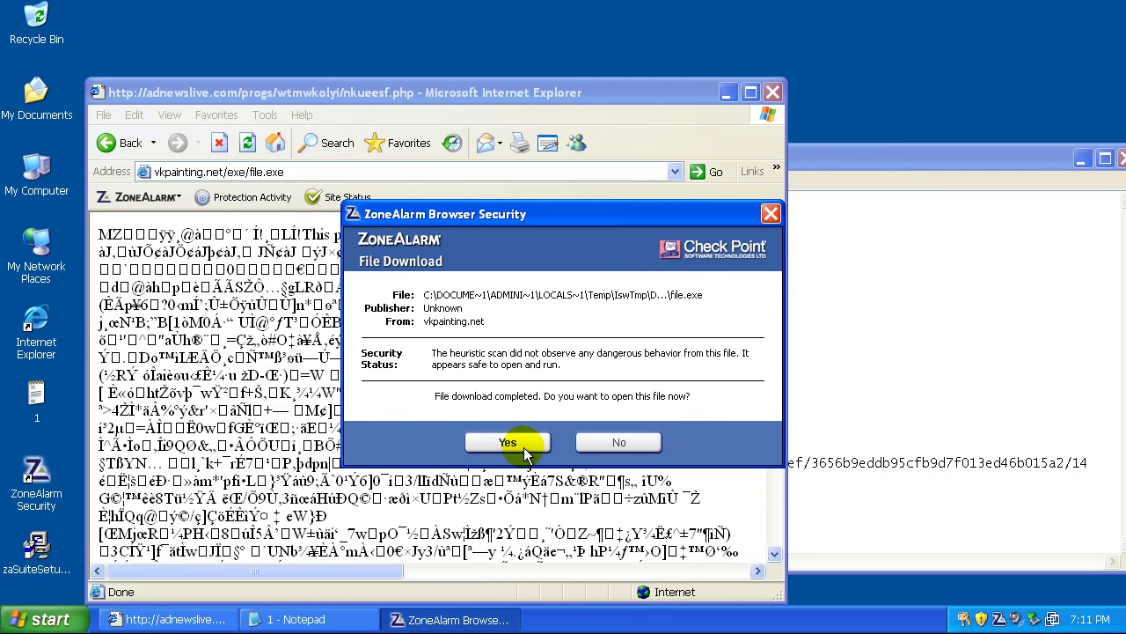
{"action": "left_click", "coordinate": [526, 444]}
- Copy the wonicer.cn/your_exe.exe line from the Notepad URL list
{"action": "left_click", "coordinate": [864, 182]}
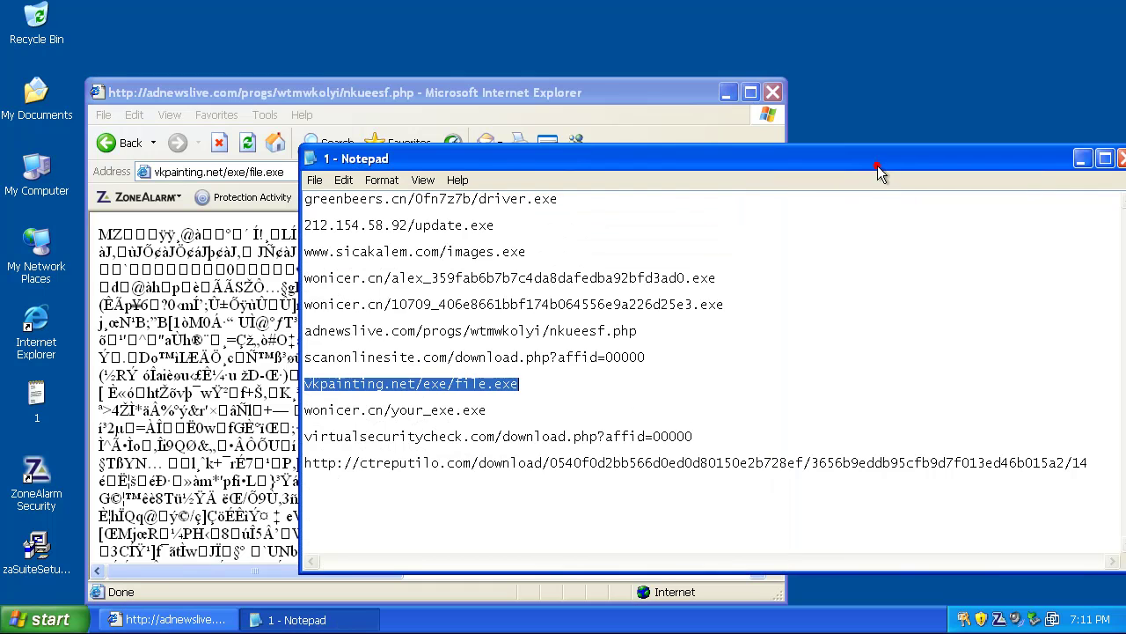
{"action": "double_click", "coordinate": [477, 410]}
{"action": "right_click", "coordinate": [477, 411]}
{"action": "left_click", "coordinate": [490, 463]}
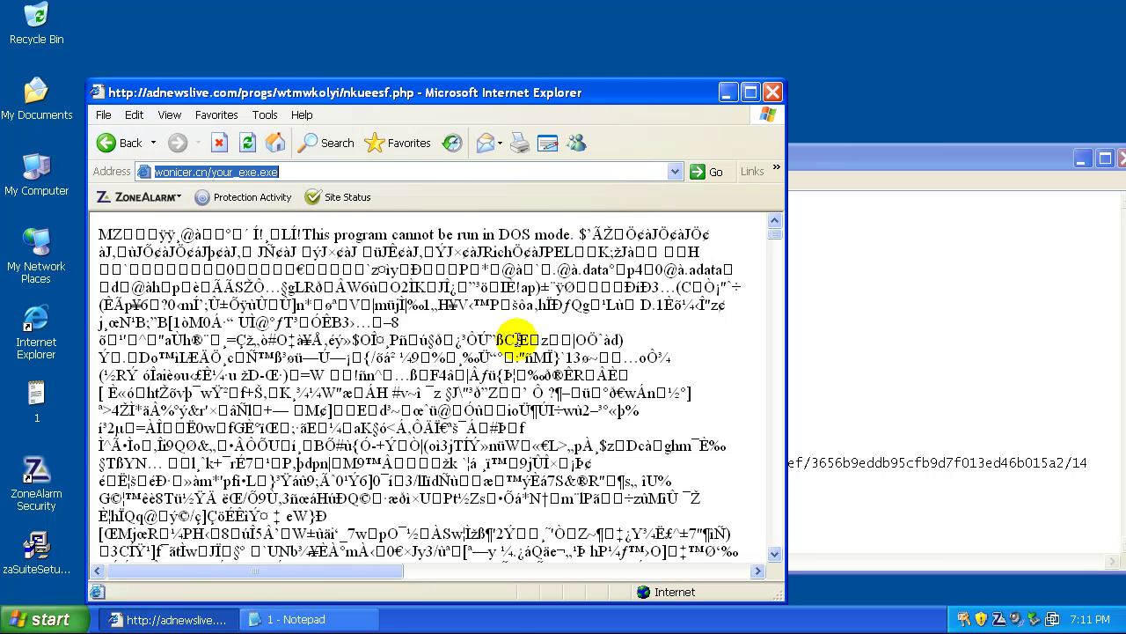
- Run your_exe.exe, close ZoneAlarm's quarantine results, and accept the download prompt
{"action": "left_click", "coordinate": [490, 425]}
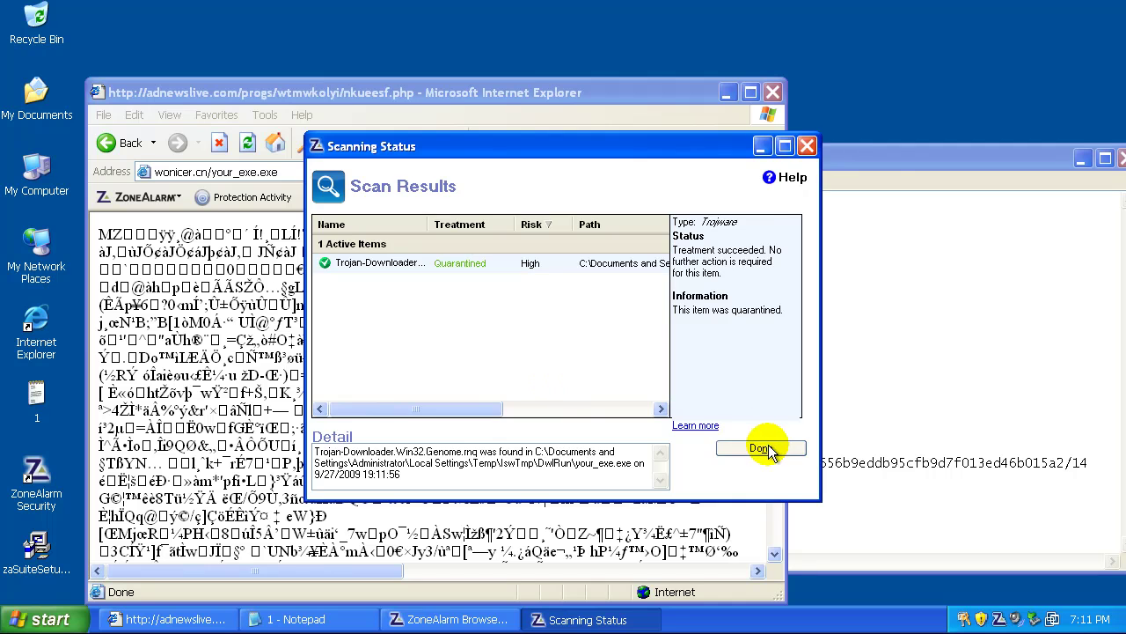
{"action": "left_click", "coordinate": [762, 447]}
{"action": "left_click", "coordinate": [528, 451]}
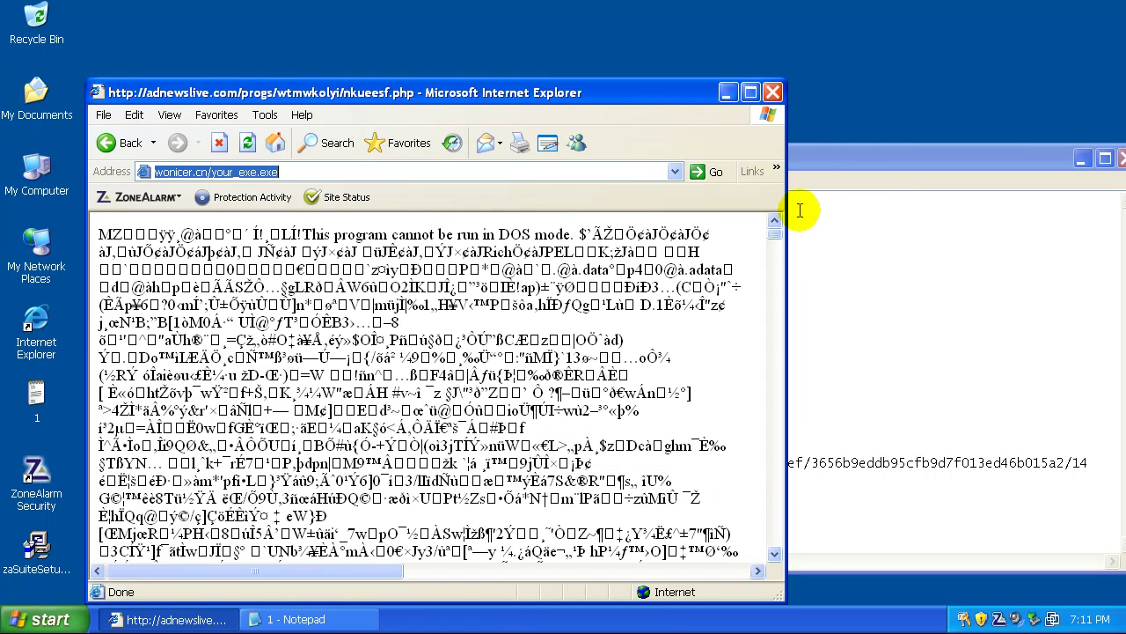
{"action": "left_click", "coordinate": [874, 154]}
- Copy the virtualsecuritycheck.com URL from Notepad and load it in Internet Explorer
{"action": "left_click", "coordinate": [497, 434]}
{"action": "double_click", "coordinate": [497, 434]}
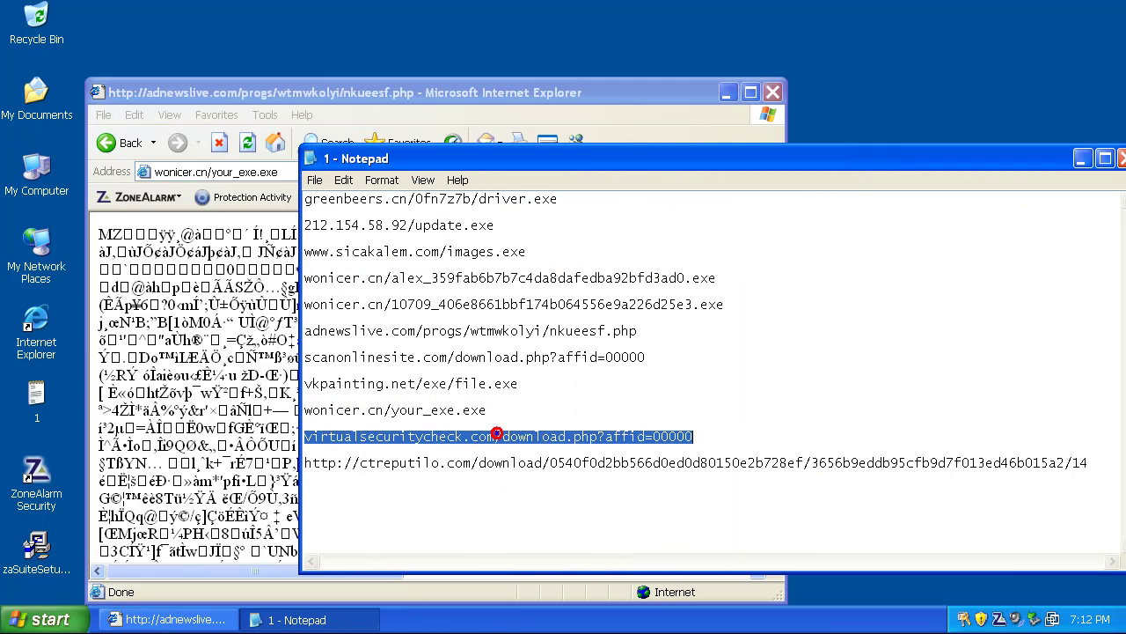
{"action": "right_click", "coordinate": [498, 433]}
{"action": "left_click", "coordinate": [537, 485]}
{"action": "left_click", "coordinate": [588, 92]}
{"action": "left_click", "coordinate": [477, 171]}
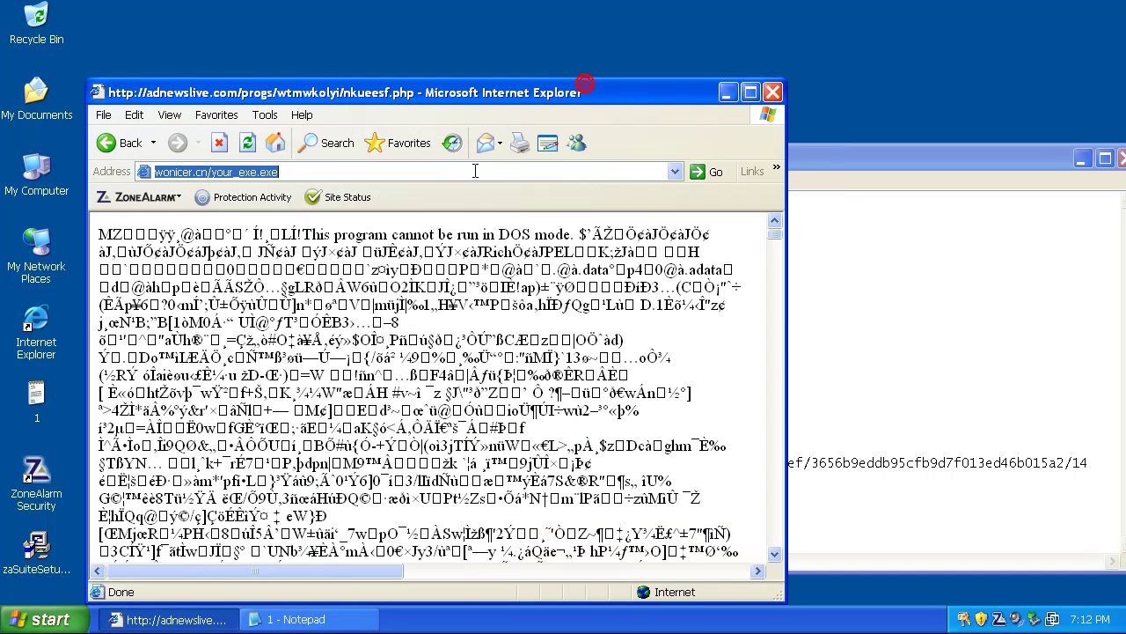
{"action": "right_click", "coordinate": [479, 173]}
{"action": "left_click", "coordinate": [523, 242]}
{"action": "key", "text": "Return"}
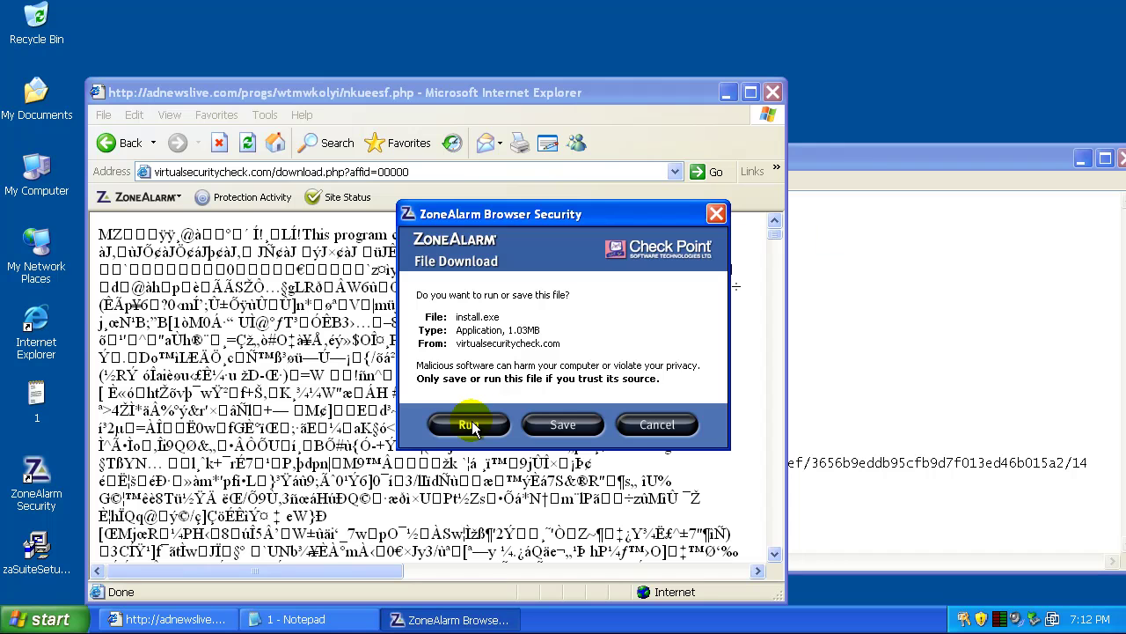
- Run install.exe and dismiss ZoneAlarm's Krap.x quarantine results and the download prompt
{"action": "left_click", "coordinate": [469, 424]}
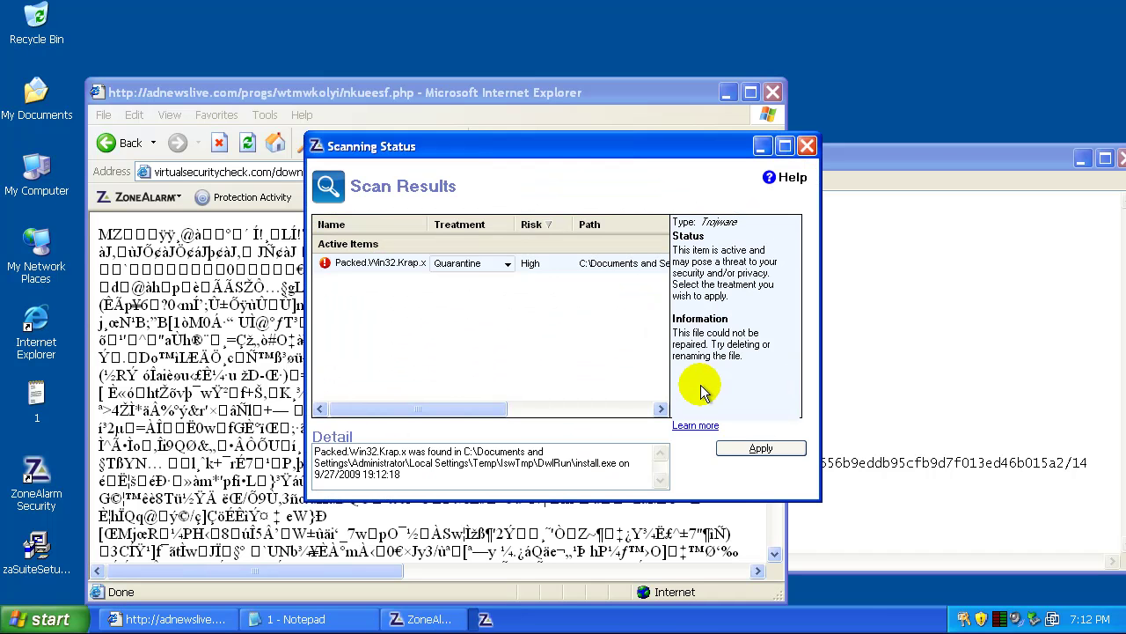
{"action": "left_click", "coordinate": [757, 449]}
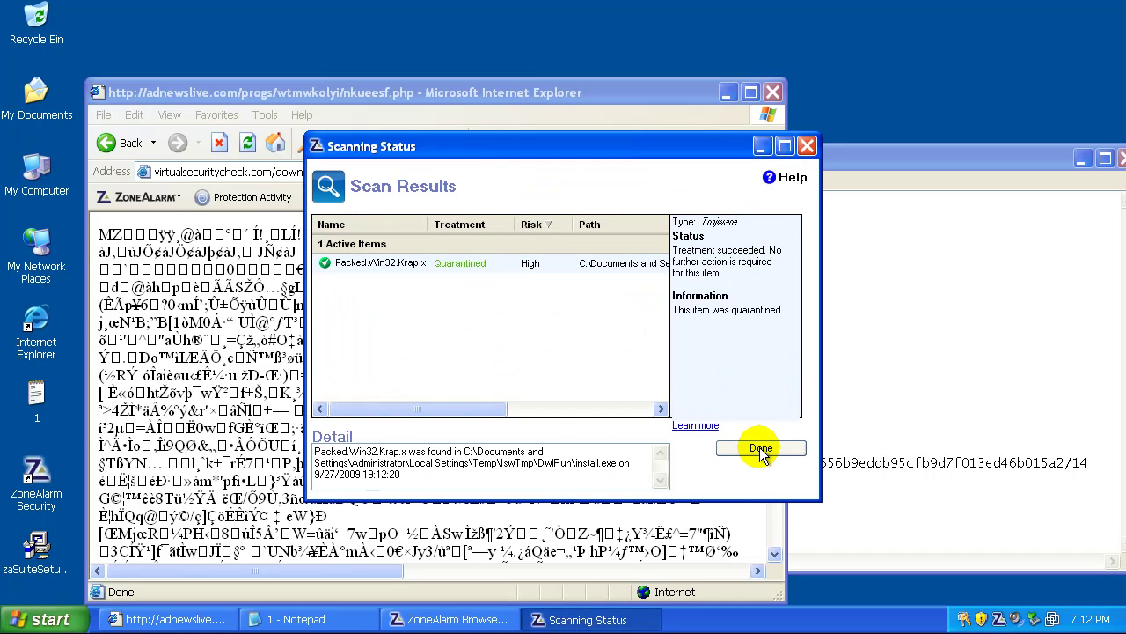
{"action": "left_click", "coordinate": [508, 442]}
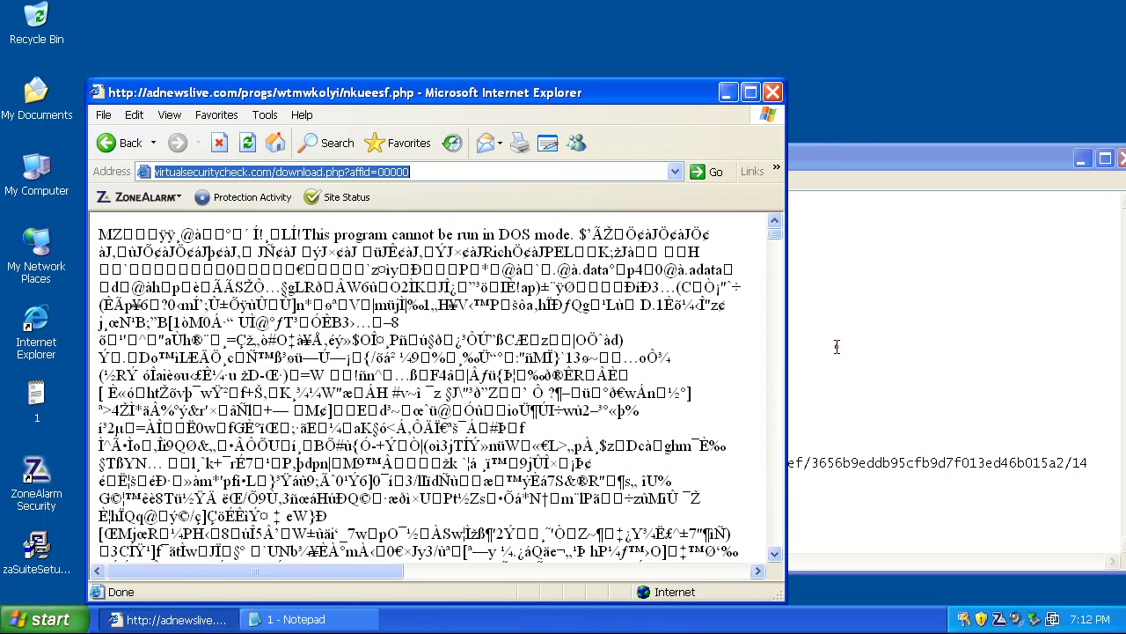
- Copy the ctreputilo.com URL from Notepad and load it in Internet Explorer
{"action": "left_click", "coordinate": [836, 347]}
{"action": "double_click", "coordinate": [623, 467]}
{"action": "right_click", "coordinate": [622, 466]}
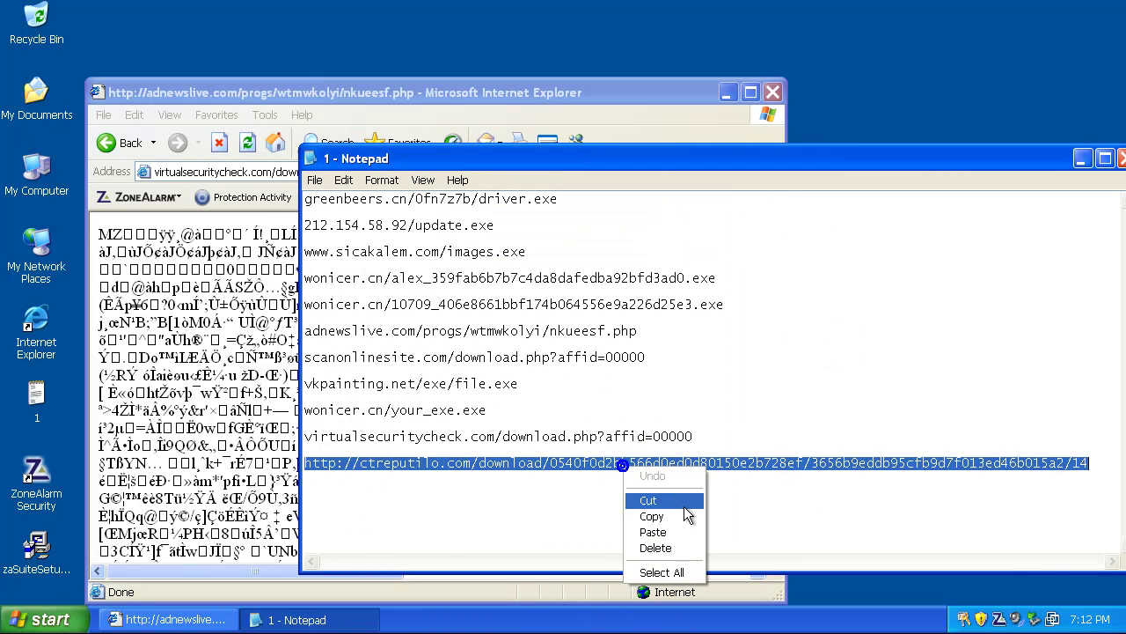
{"action": "left_click", "coordinate": [680, 515]}
{"action": "left_click", "coordinate": [649, 93]}
{"action": "right_click", "coordinate": [583, 168]}
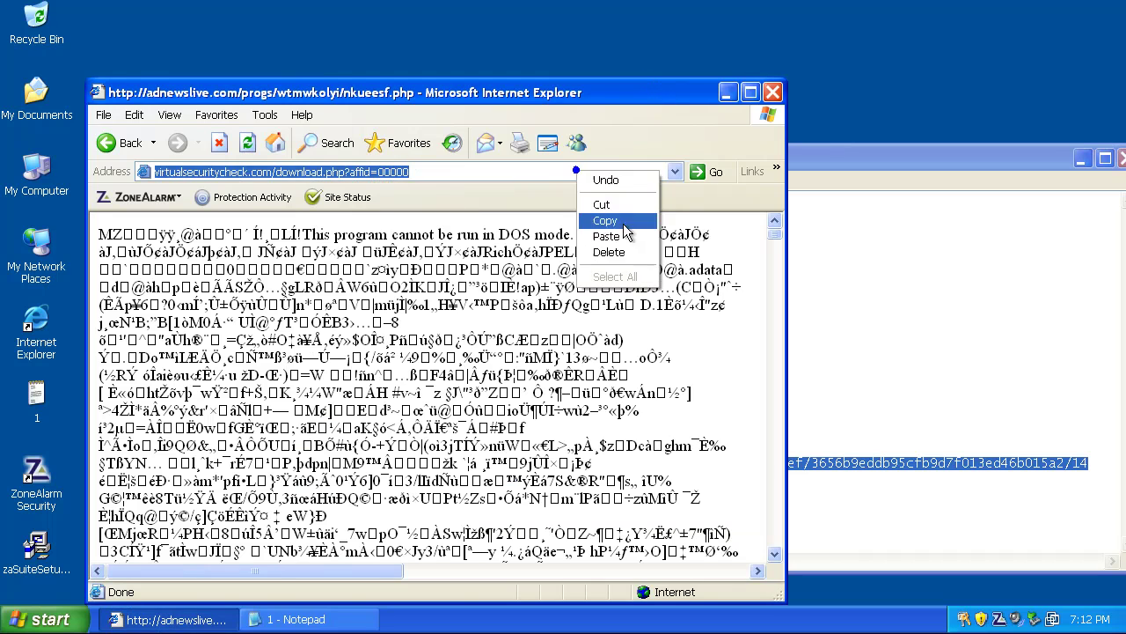
{"action": "left_click", "coordinate": [620, 234]}
{"action": "key", "text": "Return"}
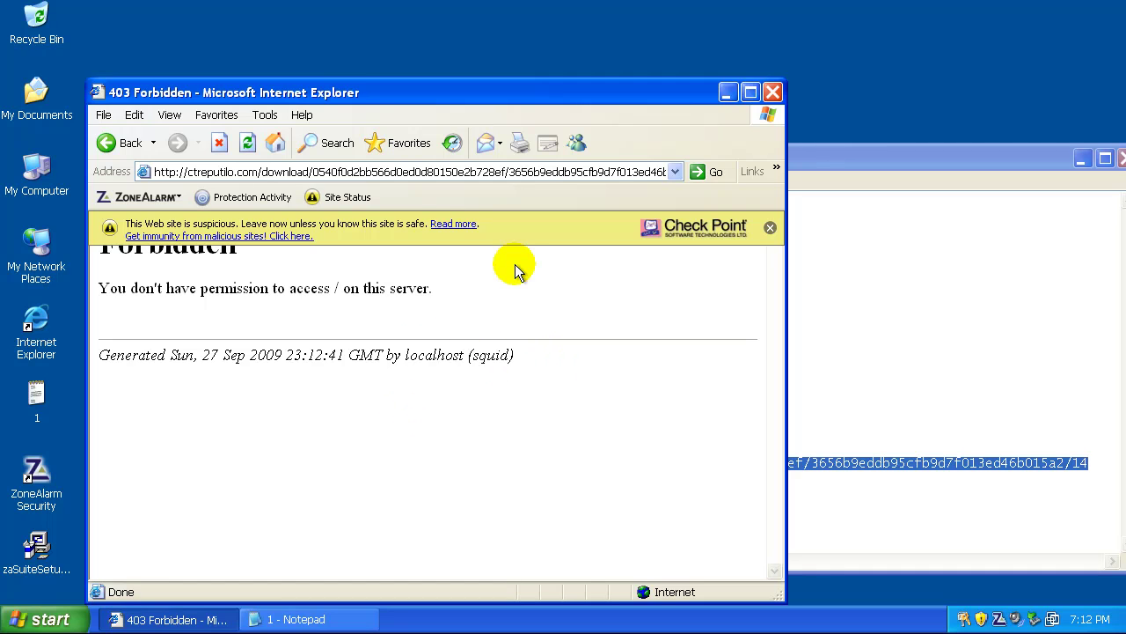
- Close the 403 Forbidden browser window and the Notepad URL list
{"action": "left_click", "coordinate": [772, 92]}
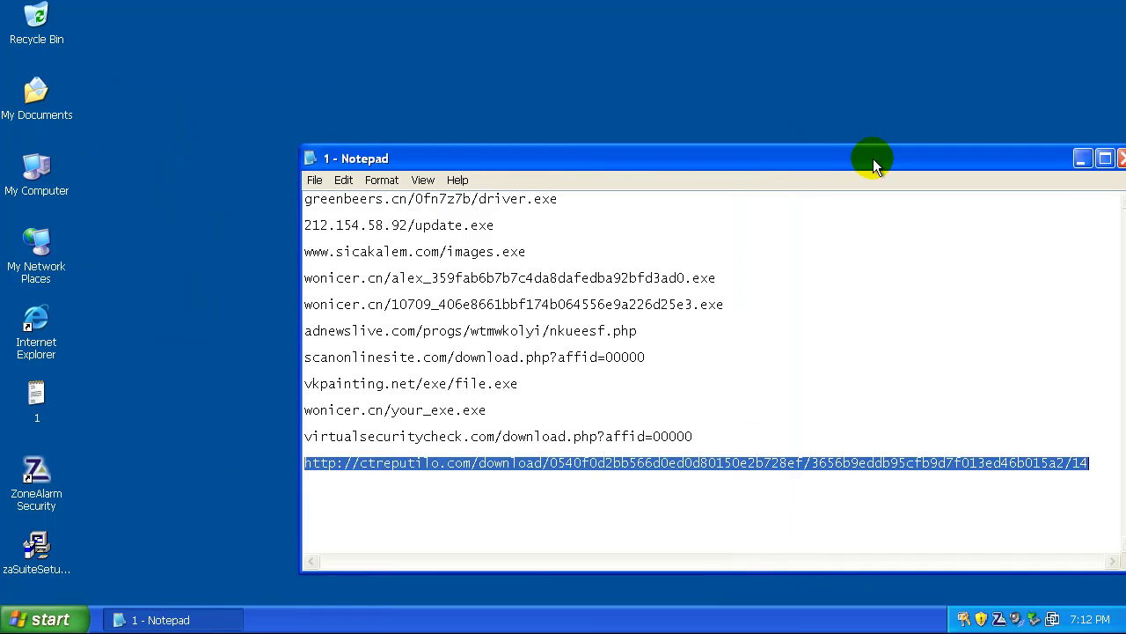
{"action": "left_click_drag", "start_coordinate": [871, 158], "coordinate": [703, 155]}
{"action": "left_click", "coordinate": [938, 151]}
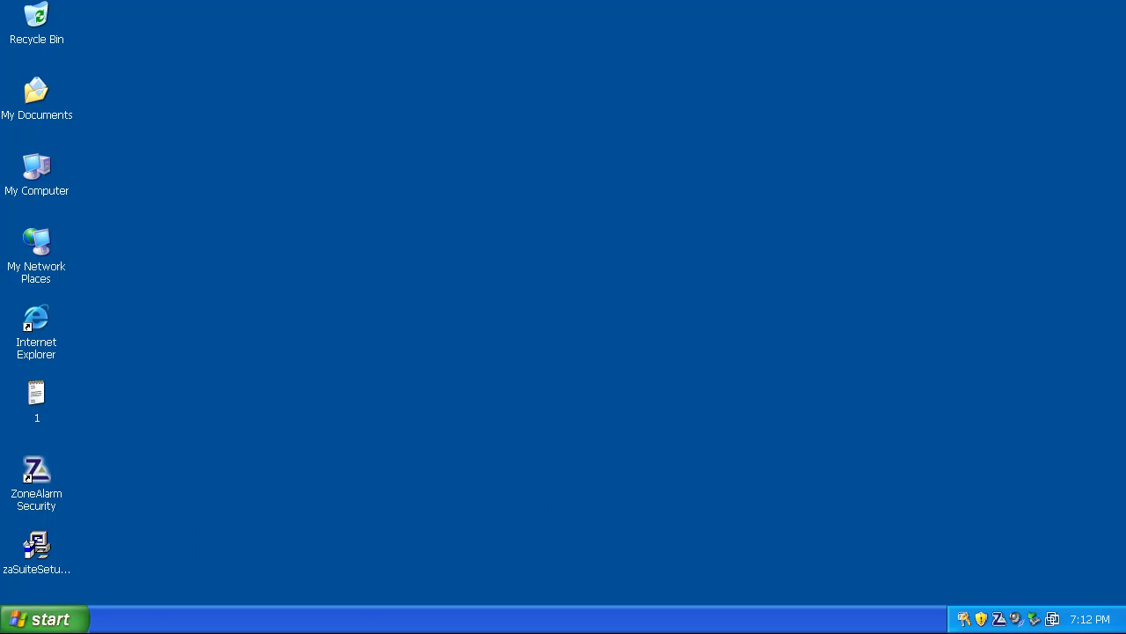
- Restart Windows XP through Start > Turn Off Computer > Restart
{"action": "left_click", "coordinate": [62, 621]}
{"action": "left_click", "coordinate": [302, 581]}
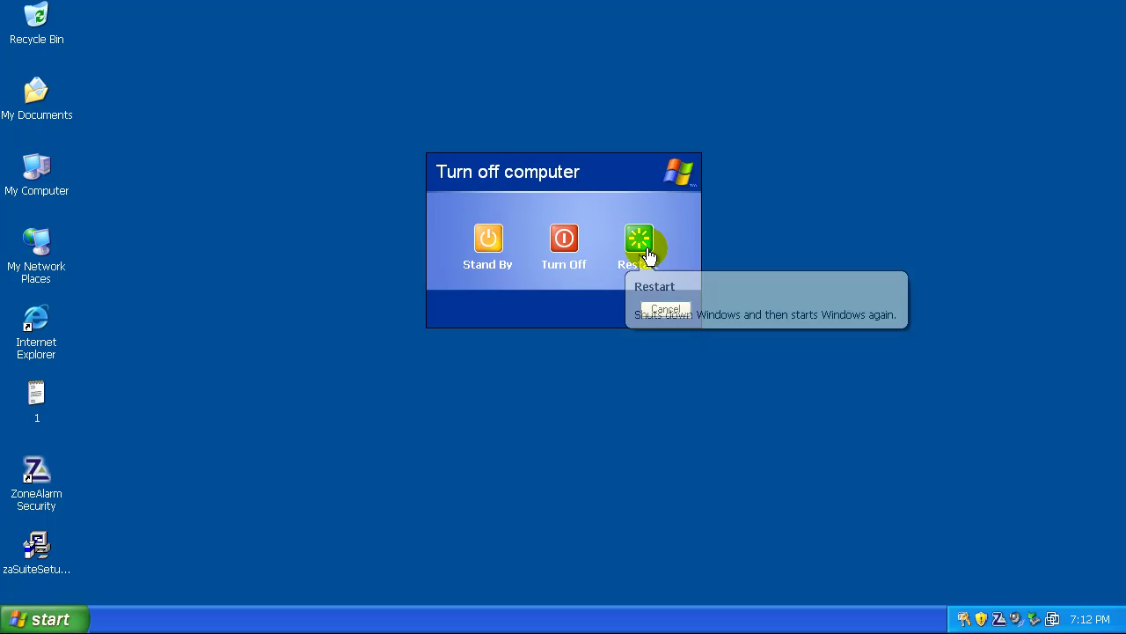
{"action": "left_click", "coordinate": [647, 252]}
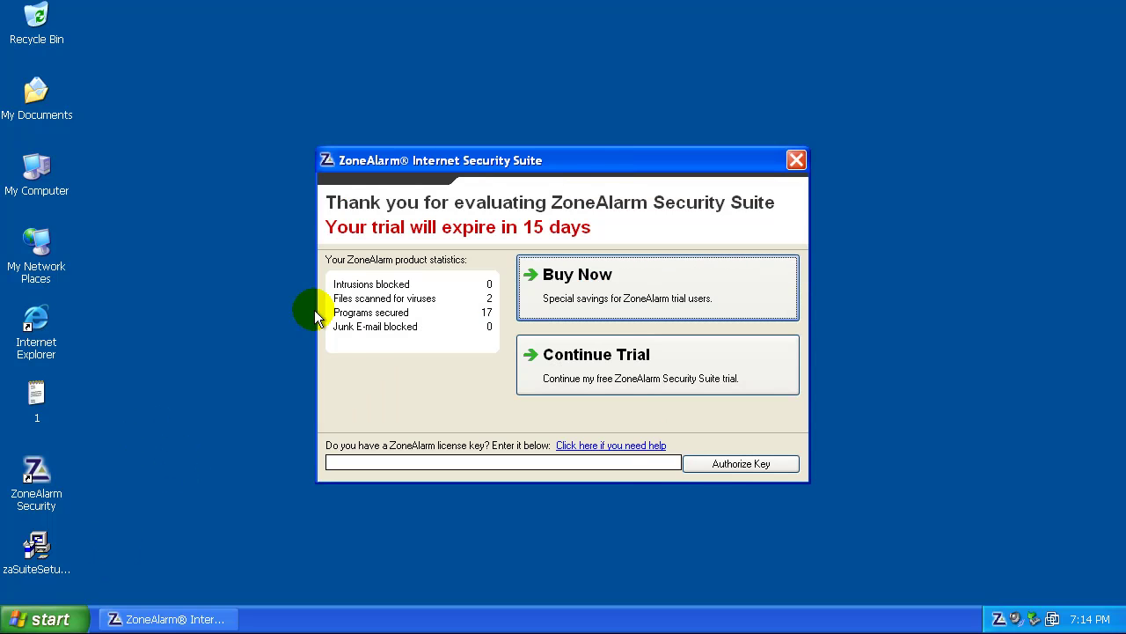
- Choose Continue Trial in ZoneAlarm and launch Internet Explorer from the desktop icon
{"action": "left_click", "coordinate": [614, 365]}
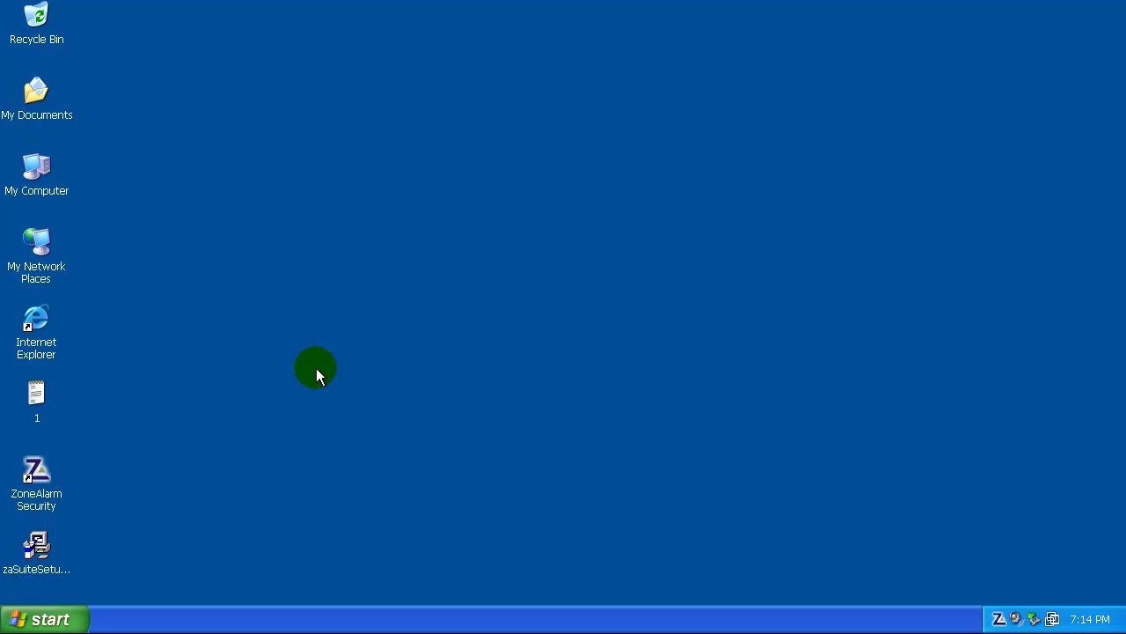
{"action": "double_click", "coordinate": [45, 348]}
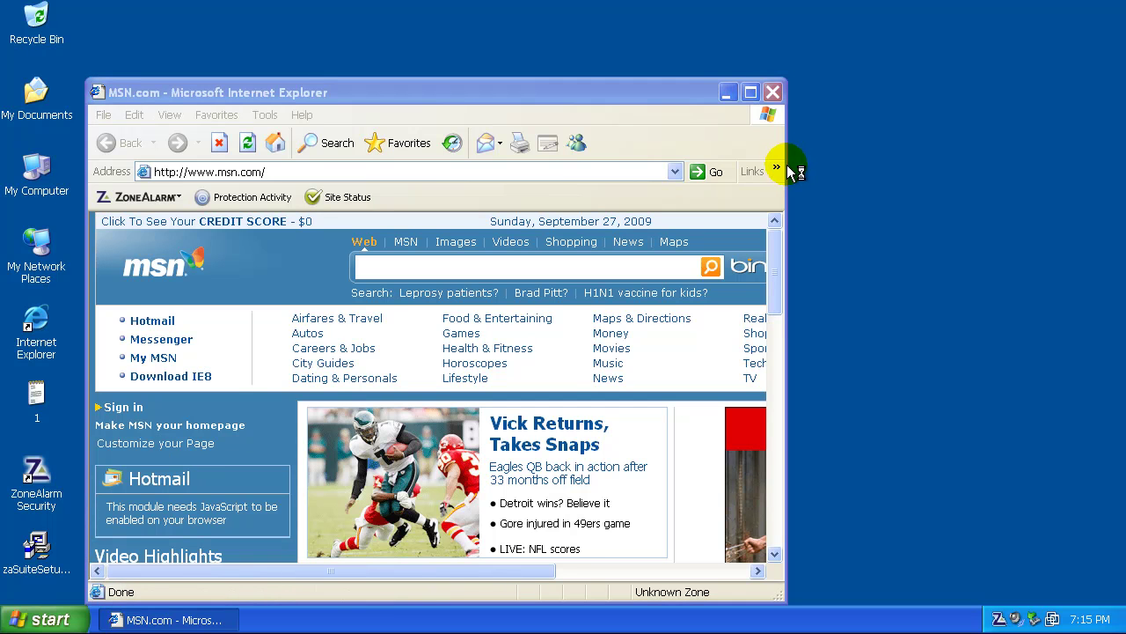
- Widen the Internet Explorer window and load google.com
{"action": "left_click_drag", "start_coordinate": [786, 164], "coordinate": [978, 181]}
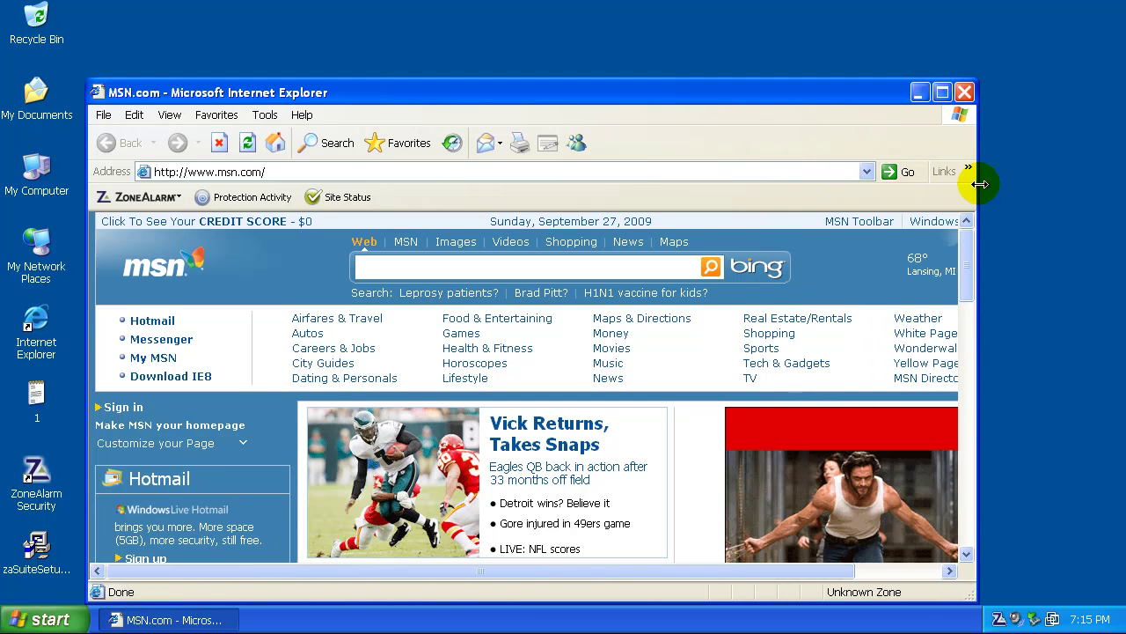
{"action": "left_click", "coordinate": [630, 170]}
{"action": "type", "text": "goo"}
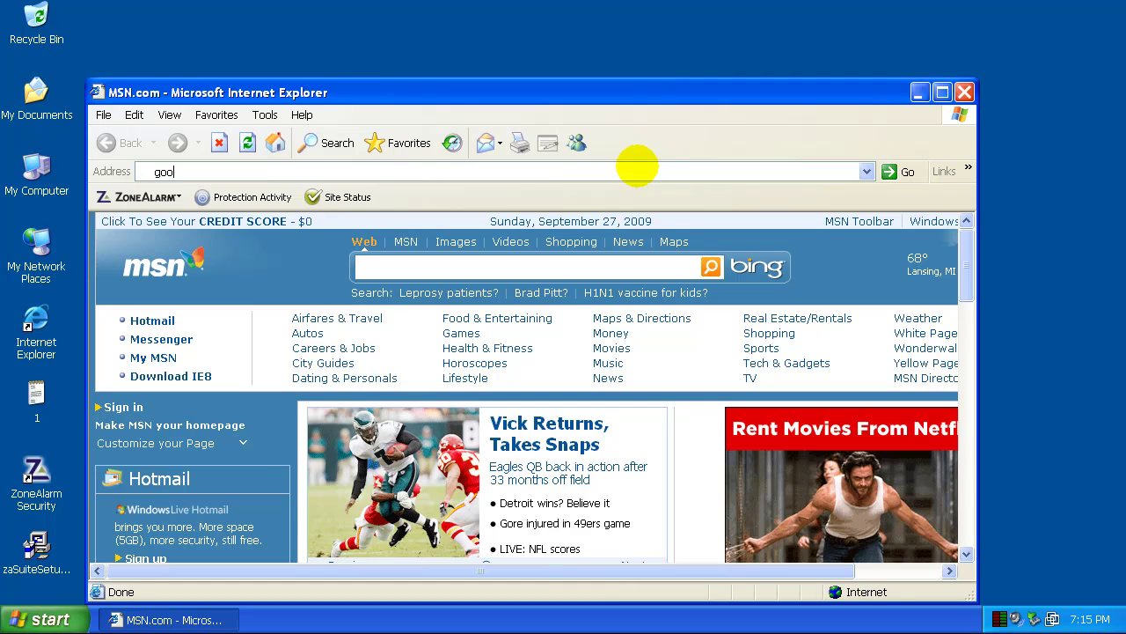
{"action": "type", "text": "gle.com"}
{"action": "key", "text": "Return"}
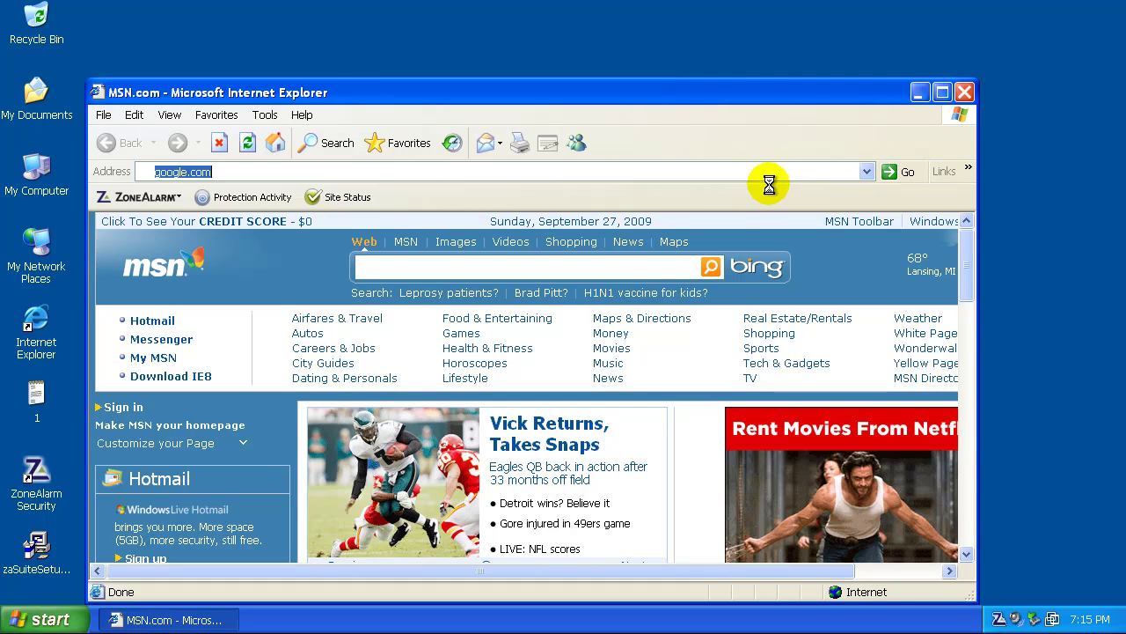
{"action": "left_click_drag", "start_coordinate": [745, 93], "coordinate": [769, 50]}
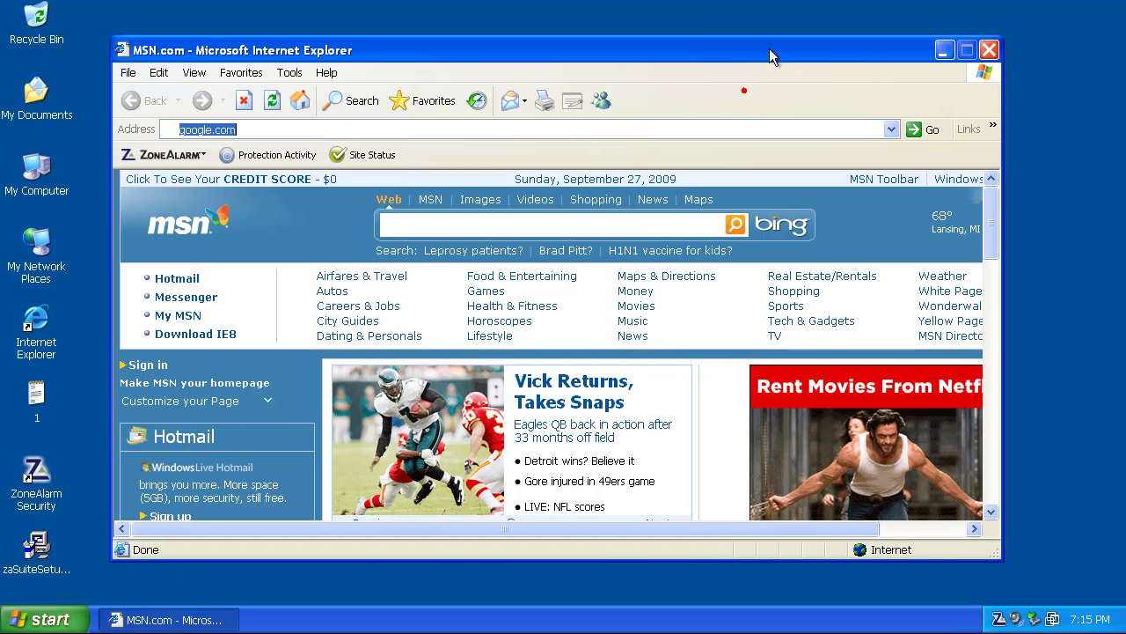
{"action": "left_click", "coordinate": [653, 134]}
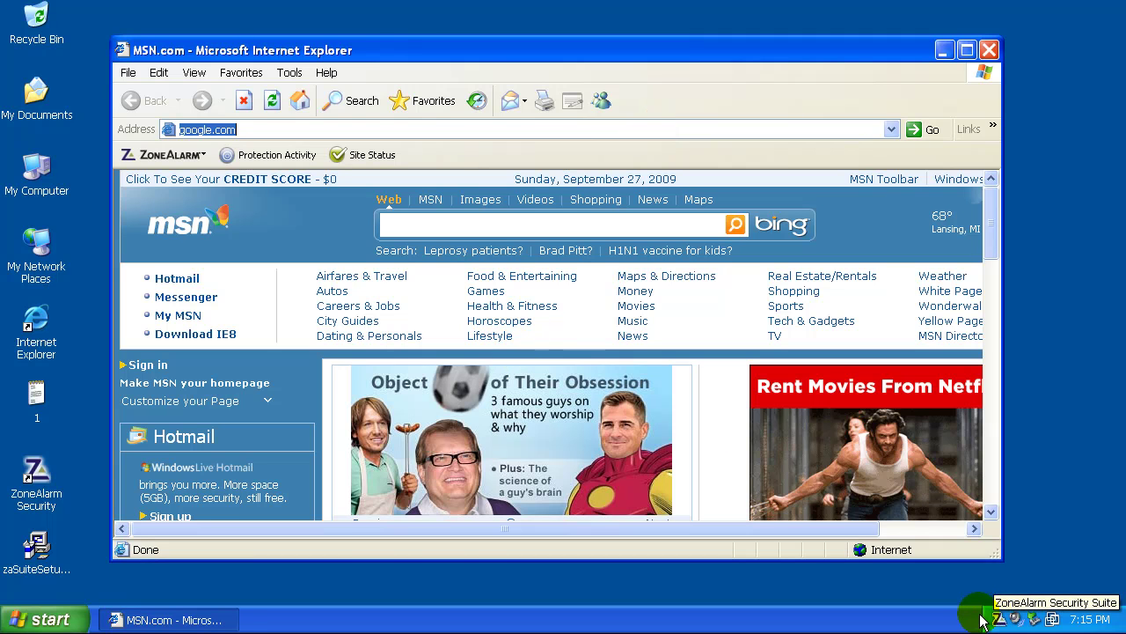
{"action": "left_click", "coordinate": [640, 56]}
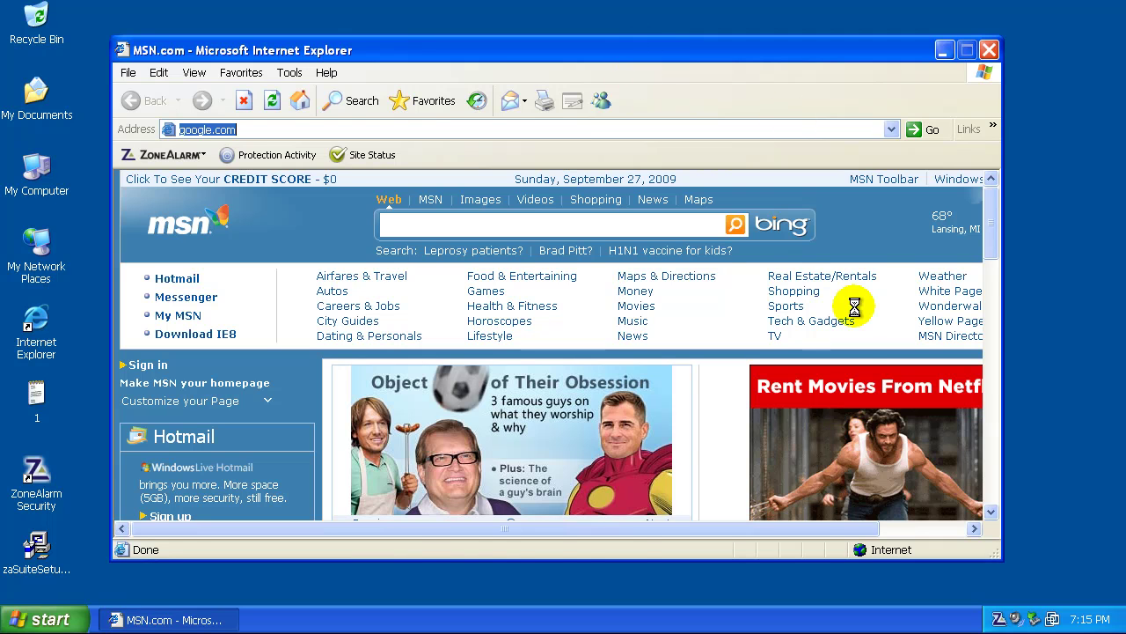
{"action": "key", "text": "Return"}
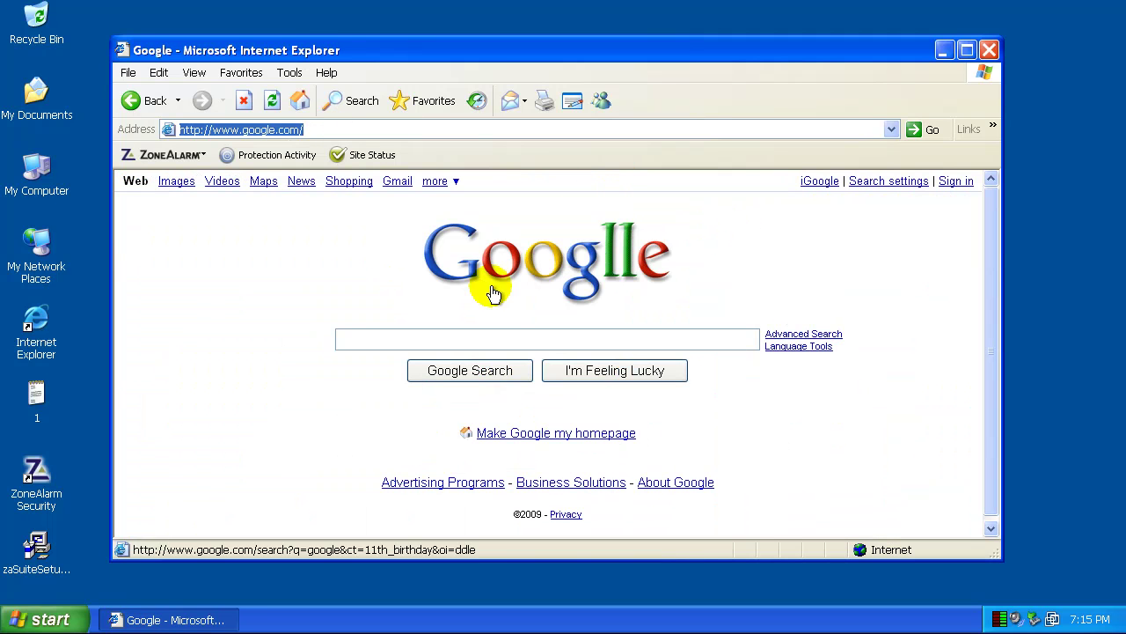
- Search Google for 'free antivirus' via the suggestion after typing 'free anti'
{"action": "left_click", "coordinate": [499, 337]}
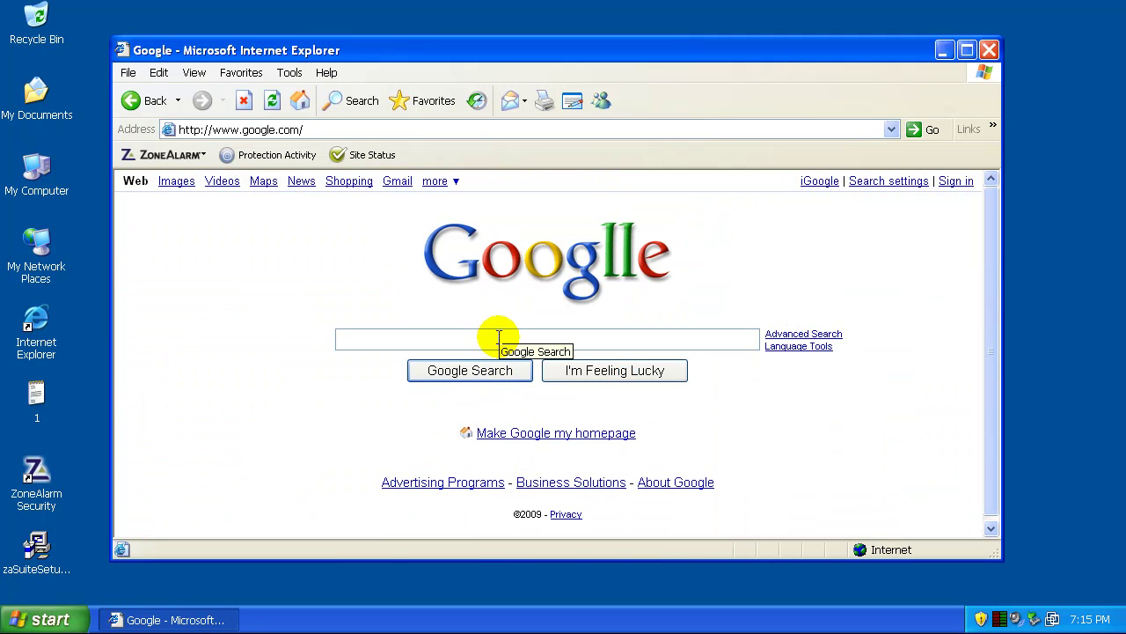
{"action": "type", "text": "free anti"}
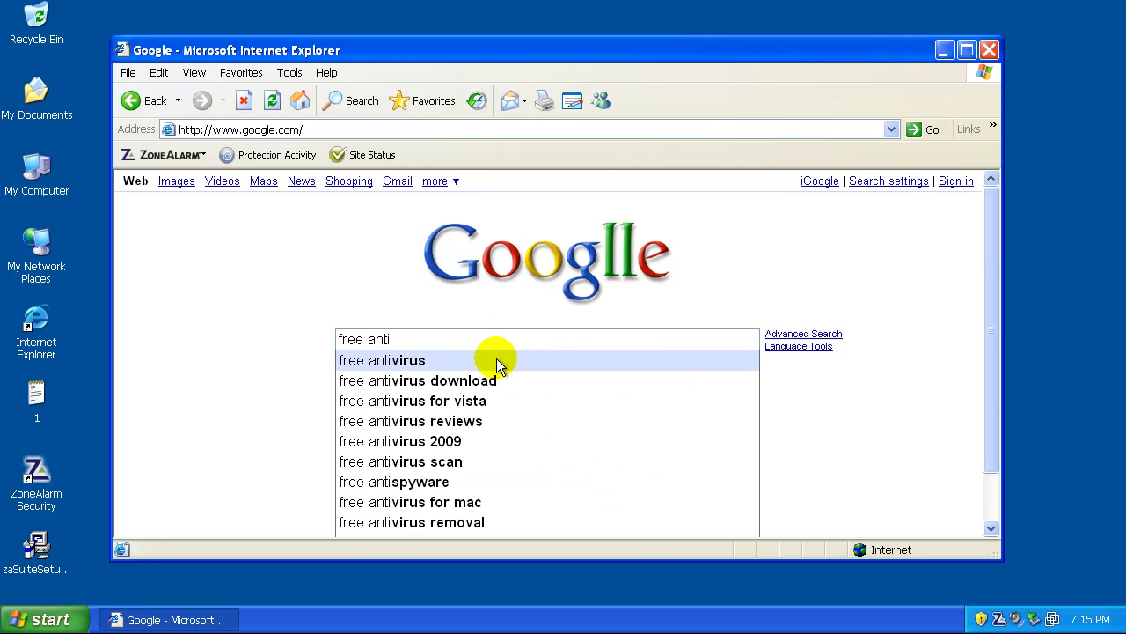
{"action": "left_click", "coordinate": [498, 360]}
{"action": "left_click", "coordinate": [598, 348]}
{"action": "left_click", "coordinate": [470, 370]}
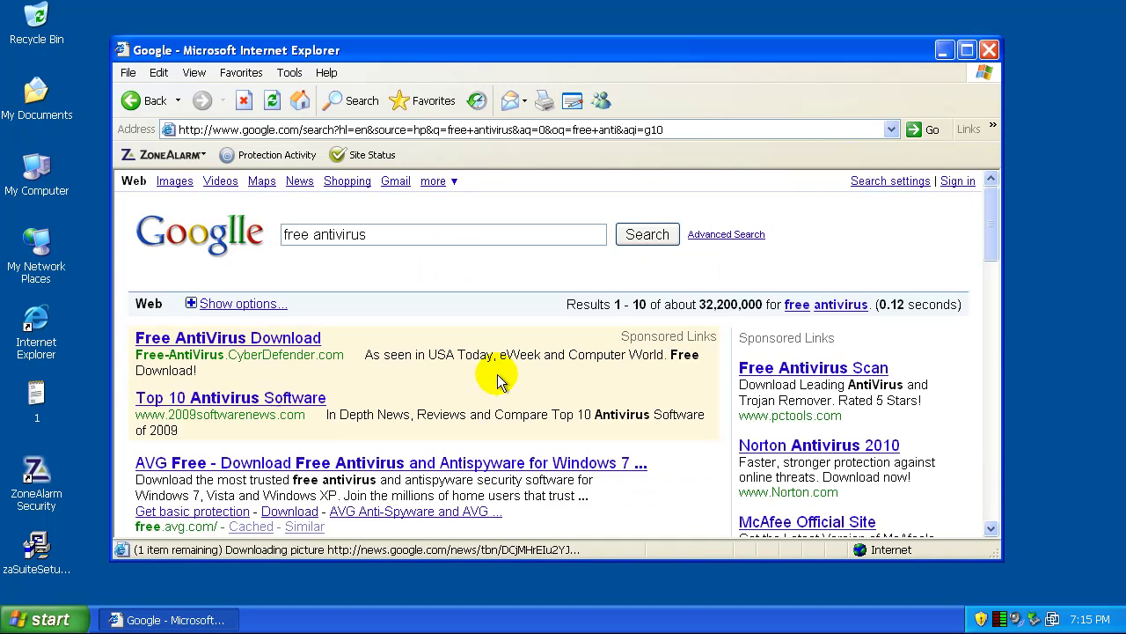
- Visit the AVG and avast! Home Edition results, returning to the search results after each
{"action": "left_click", "coordinate": [346, 464]}
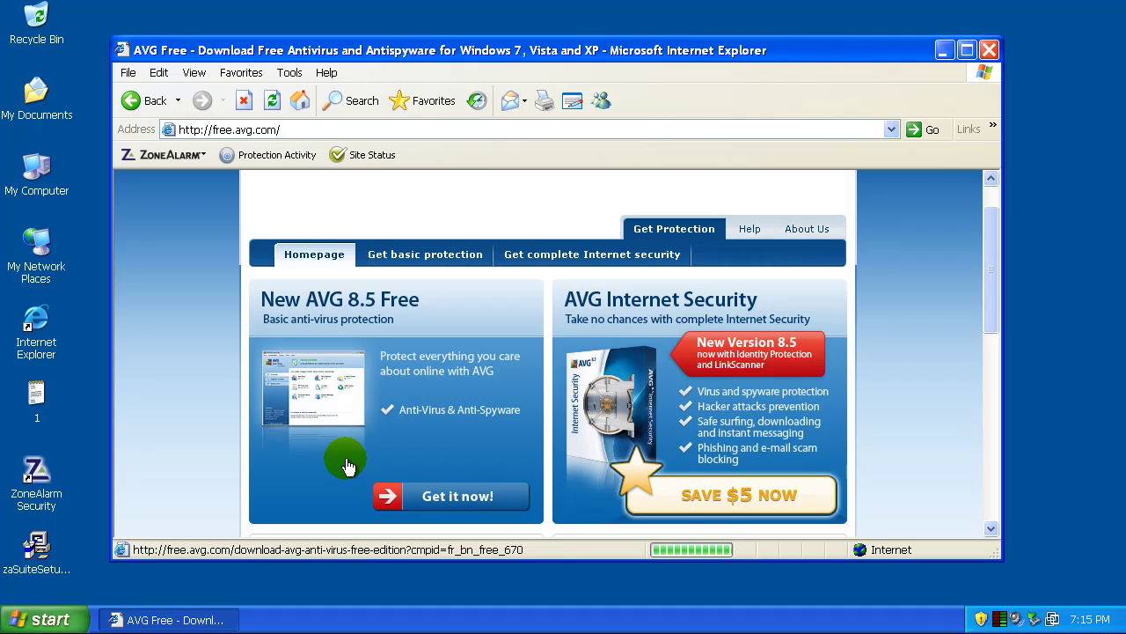
{"action": "key", "text": "BackSpace"}
{"action": "scroll", "coordinate": [343, 462], "scroll_direction": "down", "scroll_amount": 5}
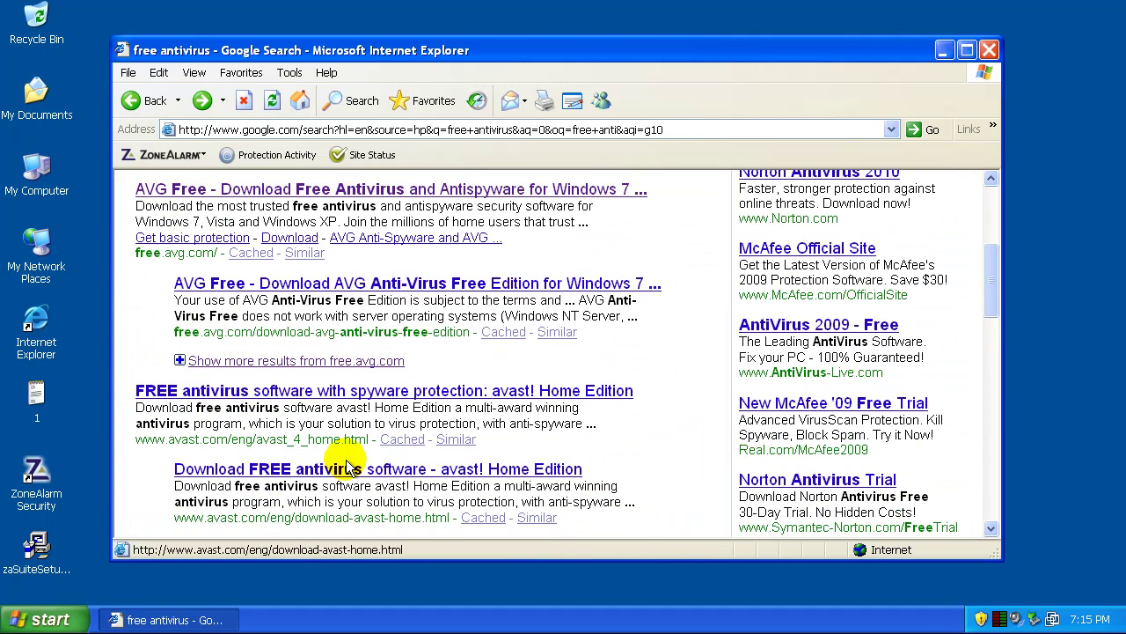
{"action": "left_click", "coordinate": [332, 390]}
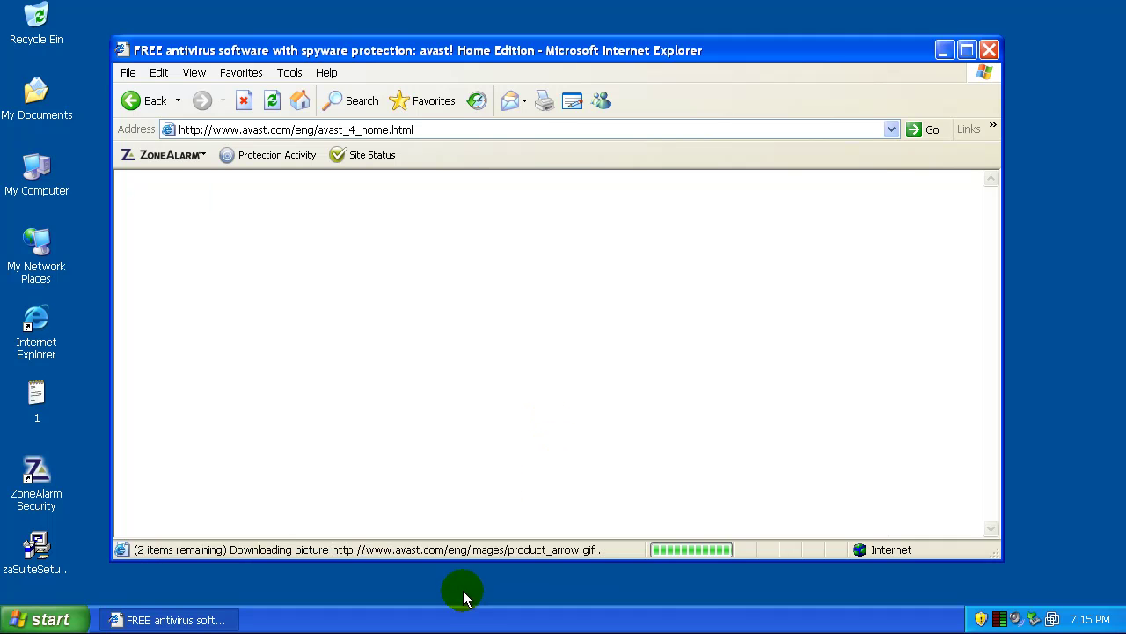
{"action": "scroll", "coordinate": [506, 405], "scroll_direction": "down", "scroll_amount": 3}
{"action": "key", "text": "BackSpace"}
{"action": "right_click", "coordinate": [508, 615]}
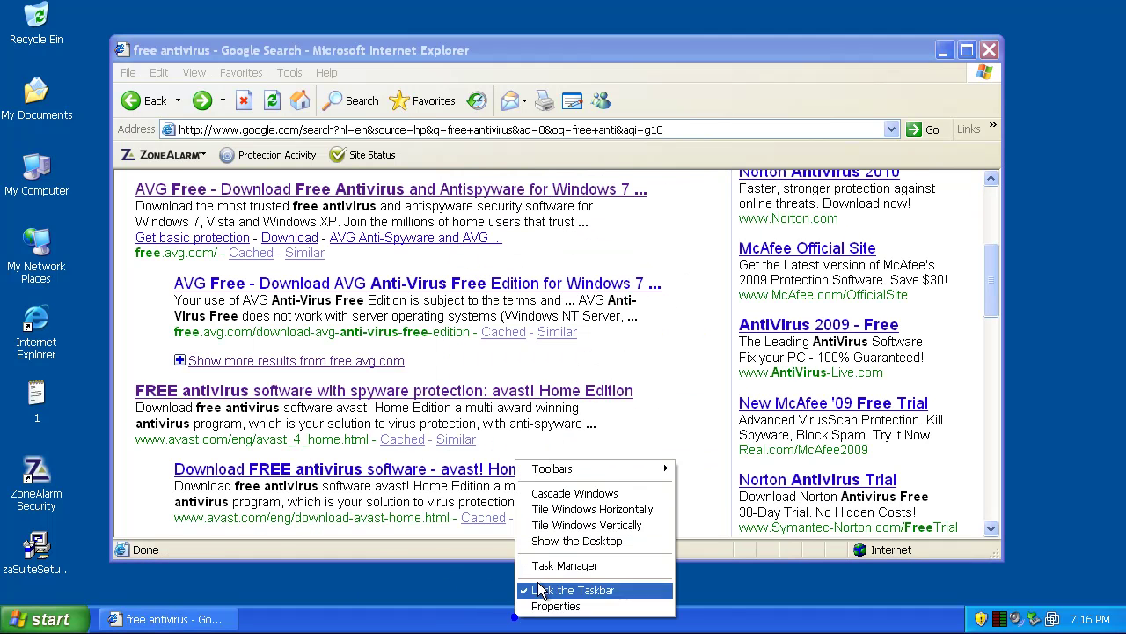
{"action": "left_click", "coordinate": [554, 571]}
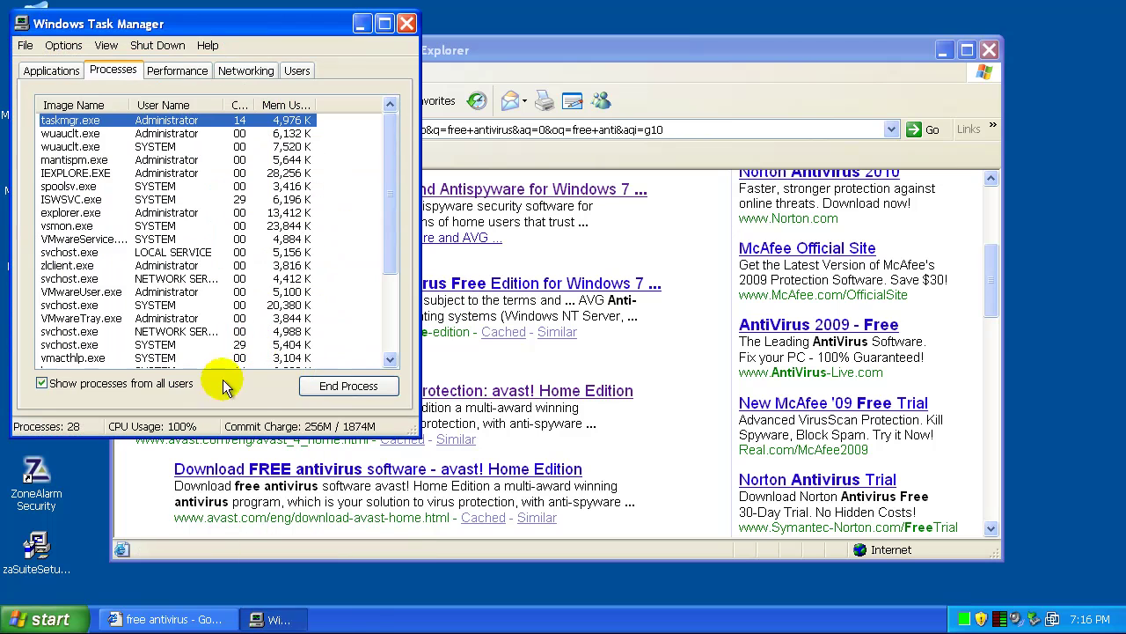
{"action": "left_click", "coordinate": [94, 105]}
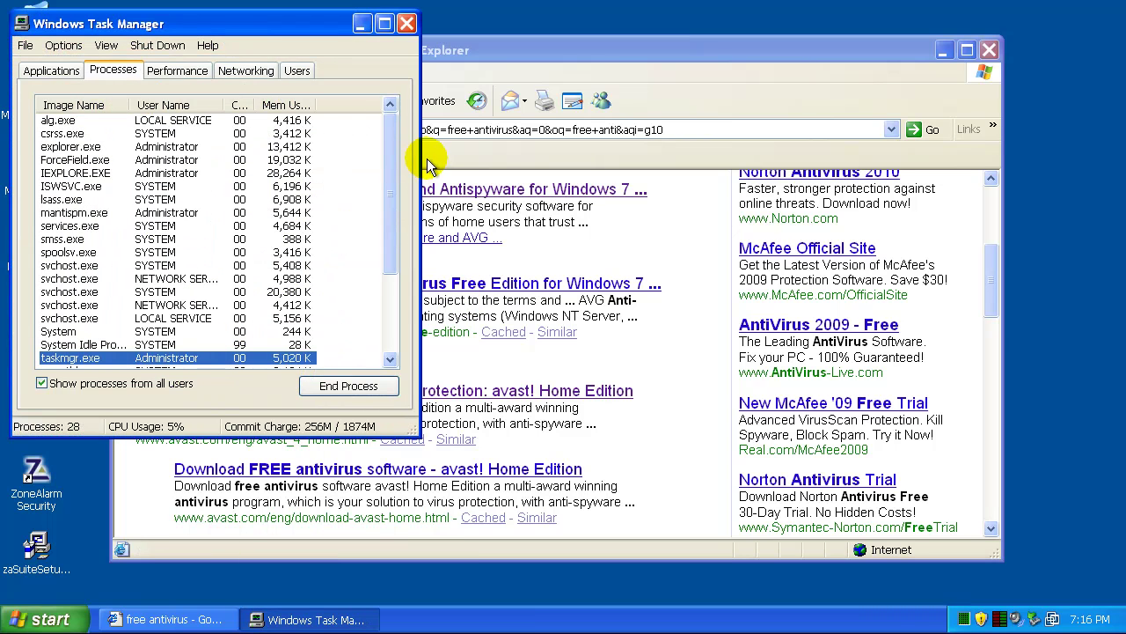
{"action": "left_click", "coordinate": [163, 160]}
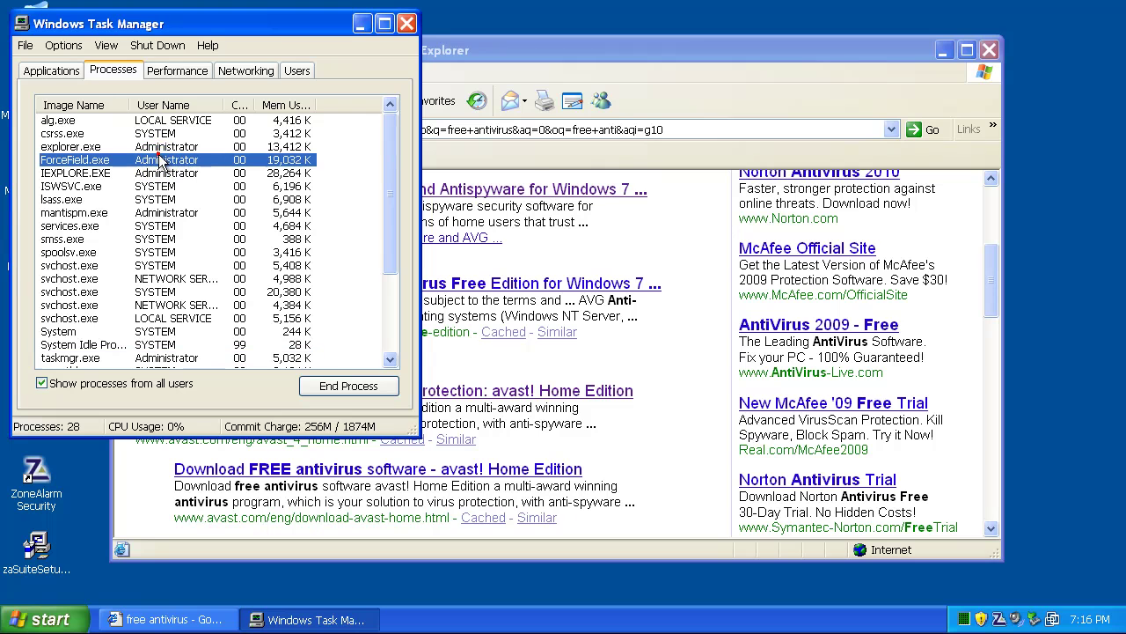
{"action": "left_click", "coordinate": [91, 175]}
{"action": "mouse_move", "coordinate": [390, 172]}
{"action": "left_mouse_down"}
{"action": "mouse_move", "coordinate": [383, 267]}
{"action": "mouse_move", "coordinate": [402, 156]}
{"action": "left_mouse_up"}
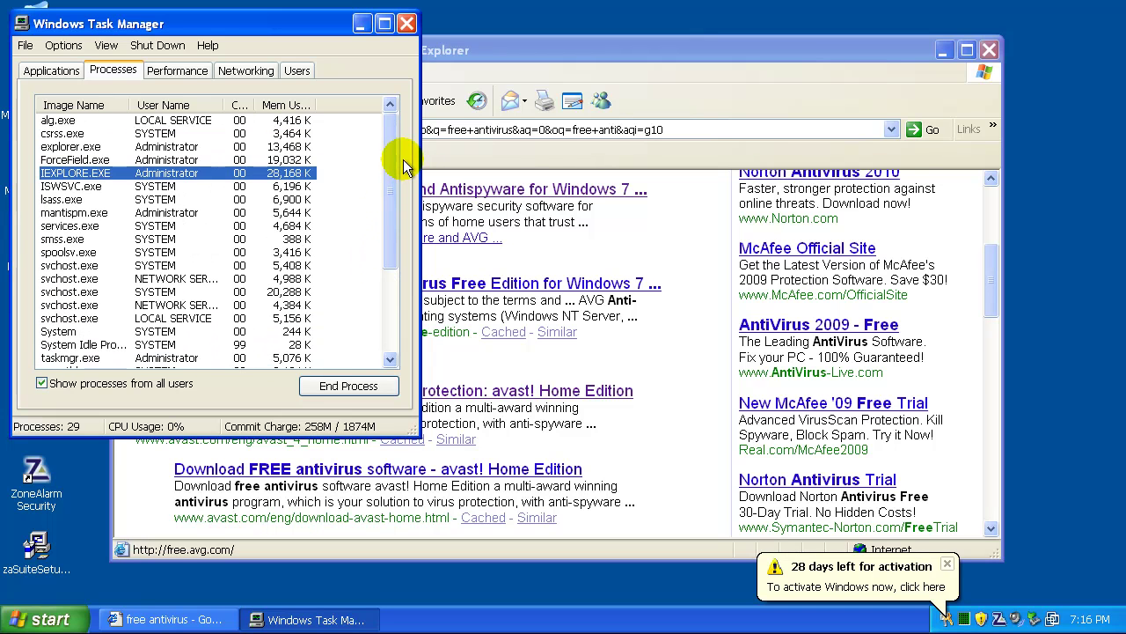
{"action": "left_click", "coordinate": [407, 24]}
- Go to malwarebytes.org and start the free Malwarebytes Anti-Malware download on Download.com
{"action": "left_click", "coordinate": [354, 130]}
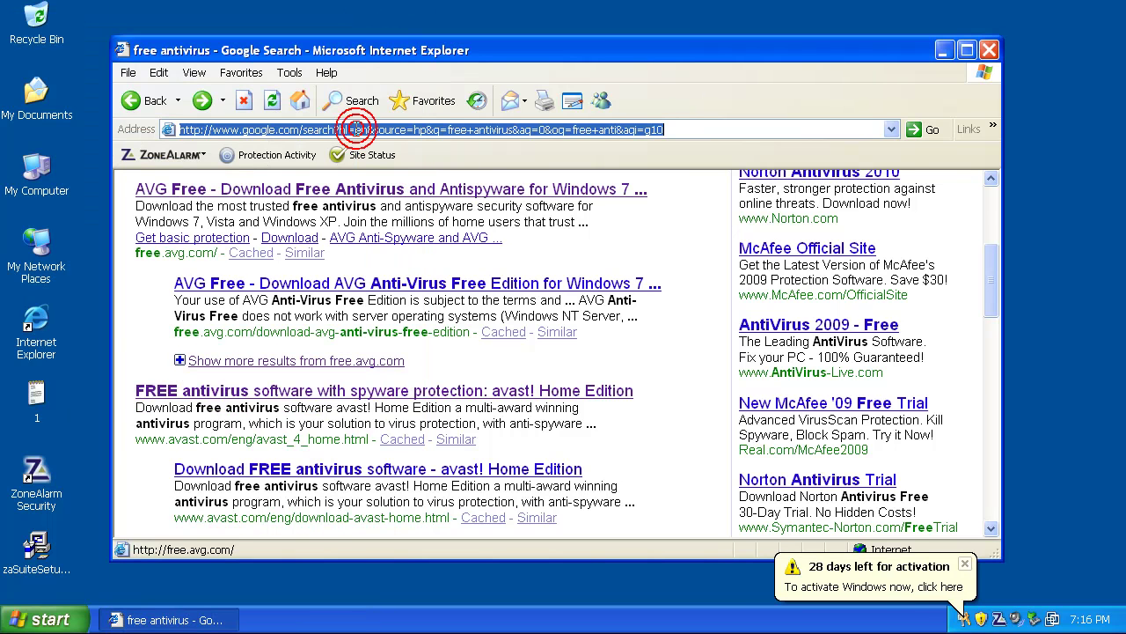
{"action": "type", "text": "malwarebyte"}
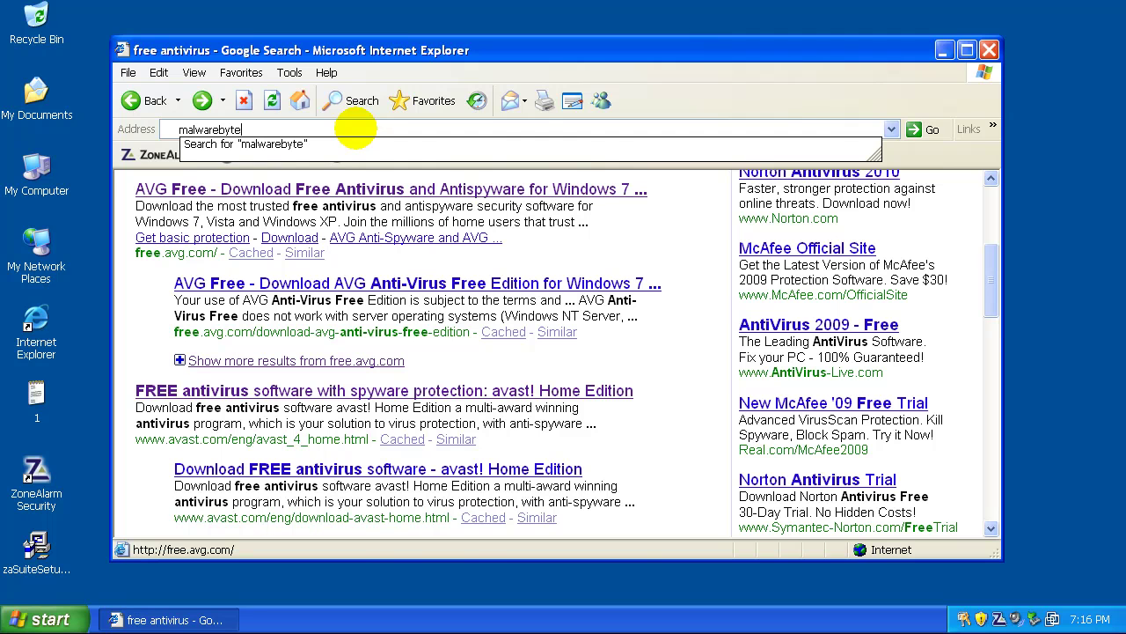
{"action": "type", "text": "s.org"}
{"action": "key", "text": "Return"}
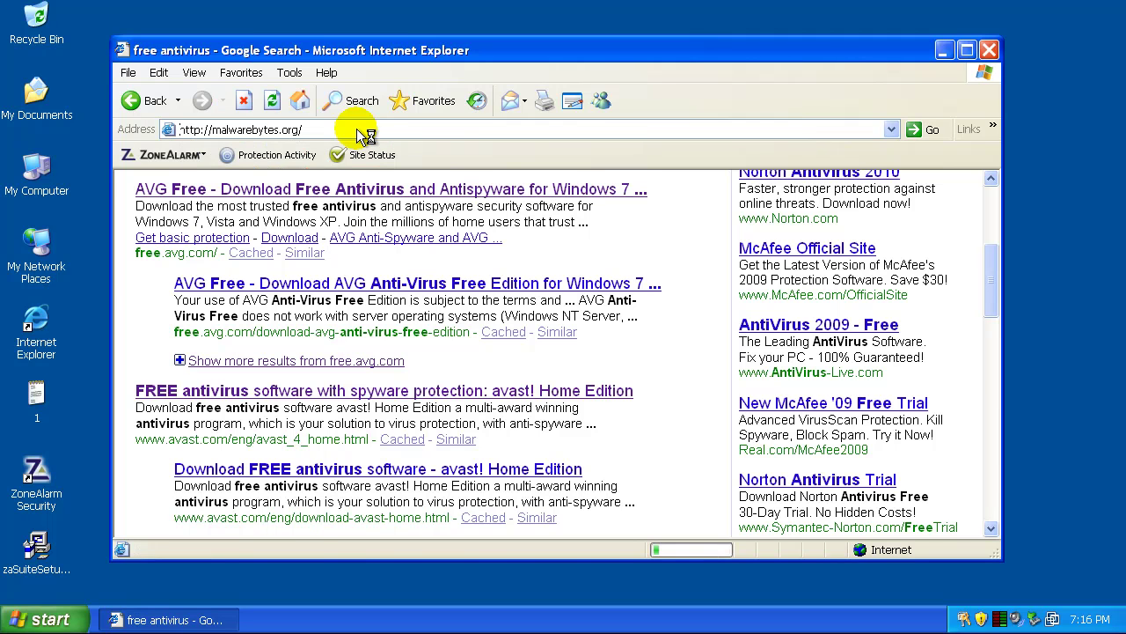
{"action": "scroll", "coordinate": [262, 378], "scroll_direction": "down", "scroll_amount": 4}
{"action": "left_click", "coordinate": [230, 359]}
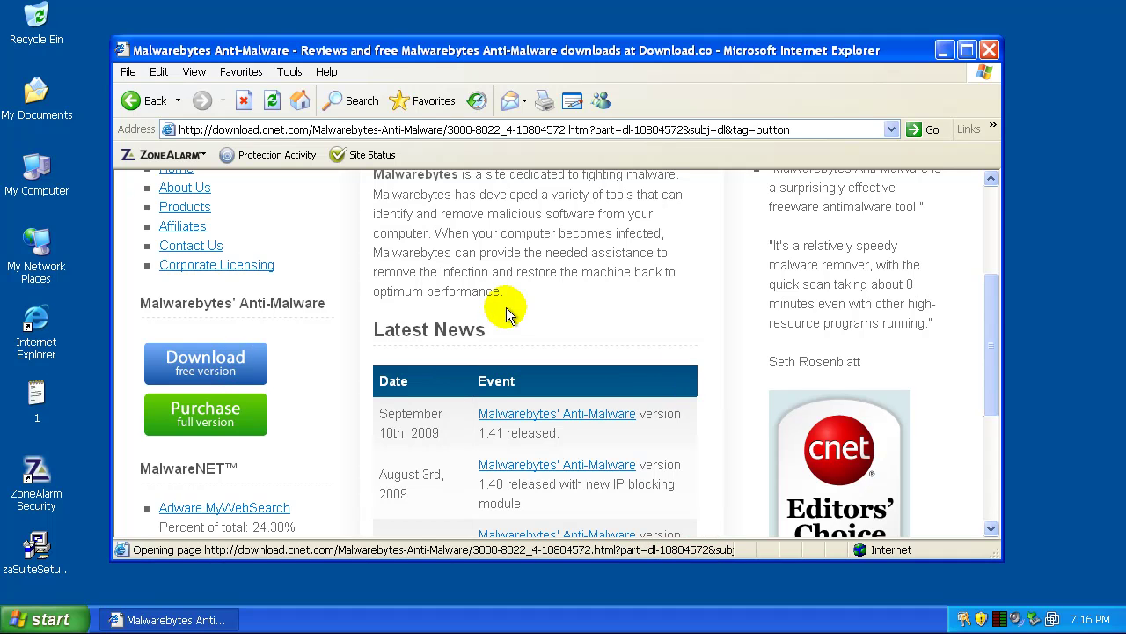
{"action": "left_click", "coordinate": [252, 357]}
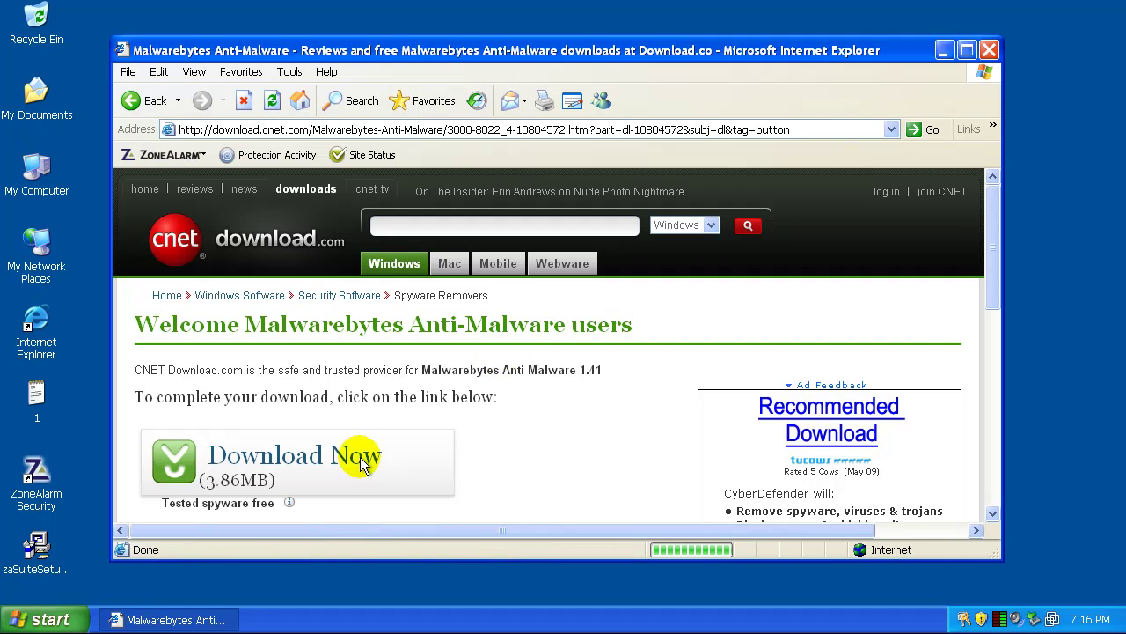
{"action": "left_click", "coordinate": [361, 460]}
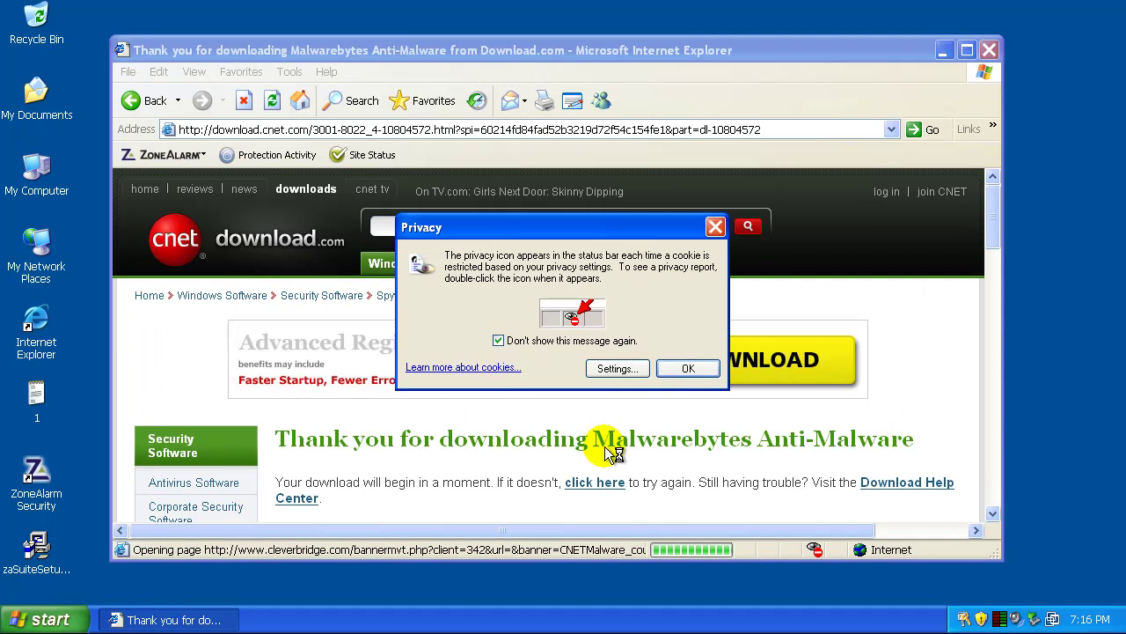
- Get past the Privacy and Information Bar blocks and run the mbam-setup.exe download
{"action": "left_click", "coordinate": [677, 370]}
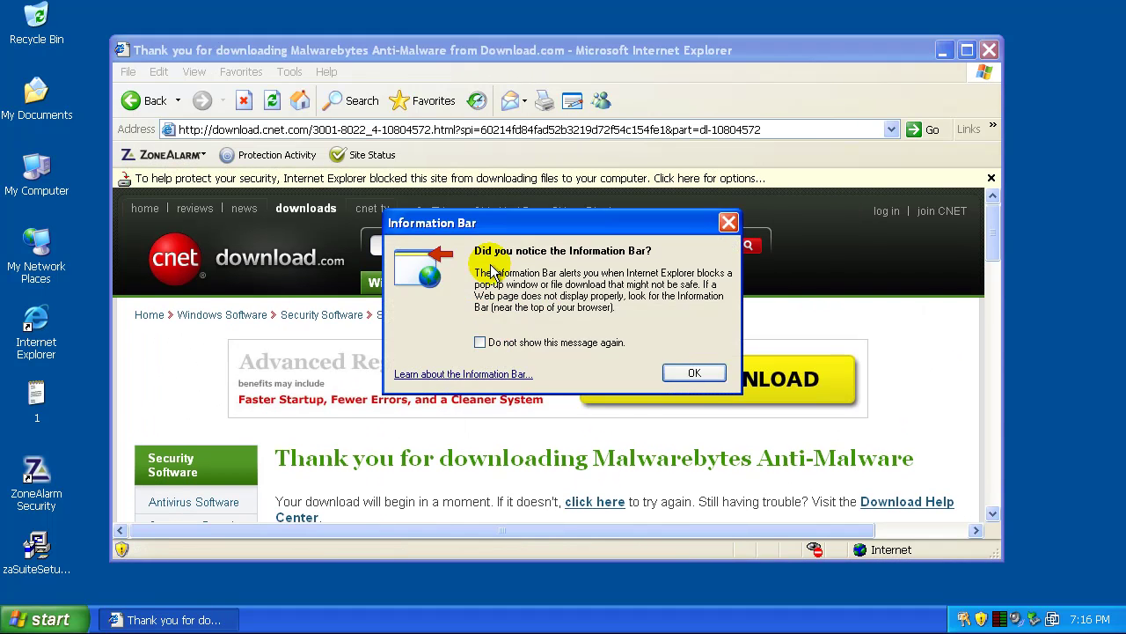
{"action": "left_click", "coordinate": [695, 373]}
{"action": "left_click", "coordinate": [563, 177]}
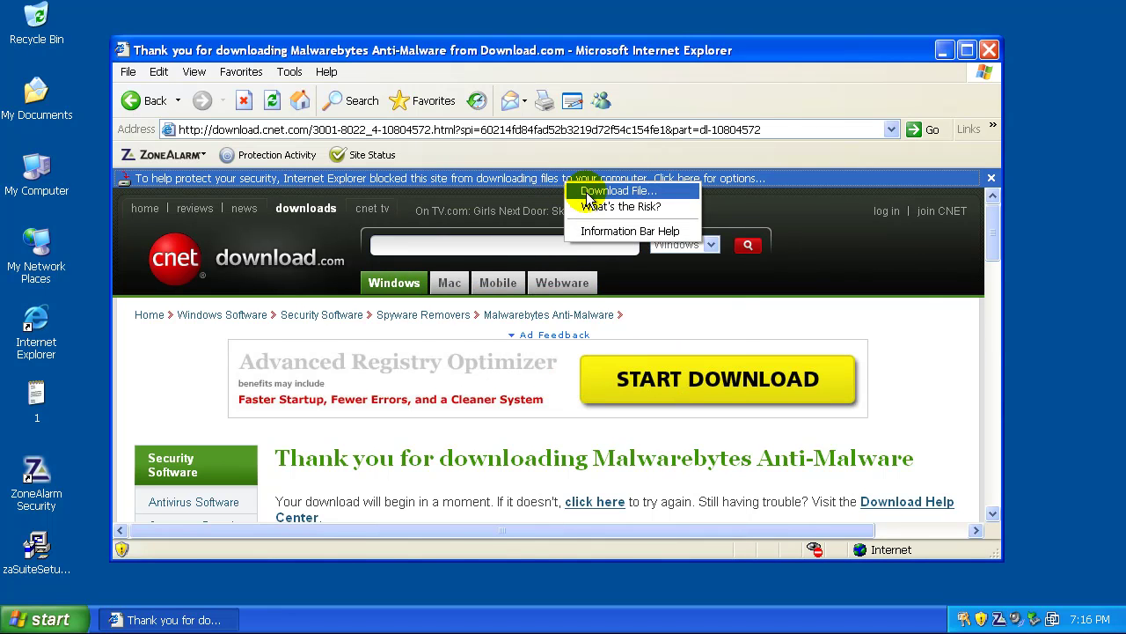
{"action": "left_click", "coordinate": [585, 190]}
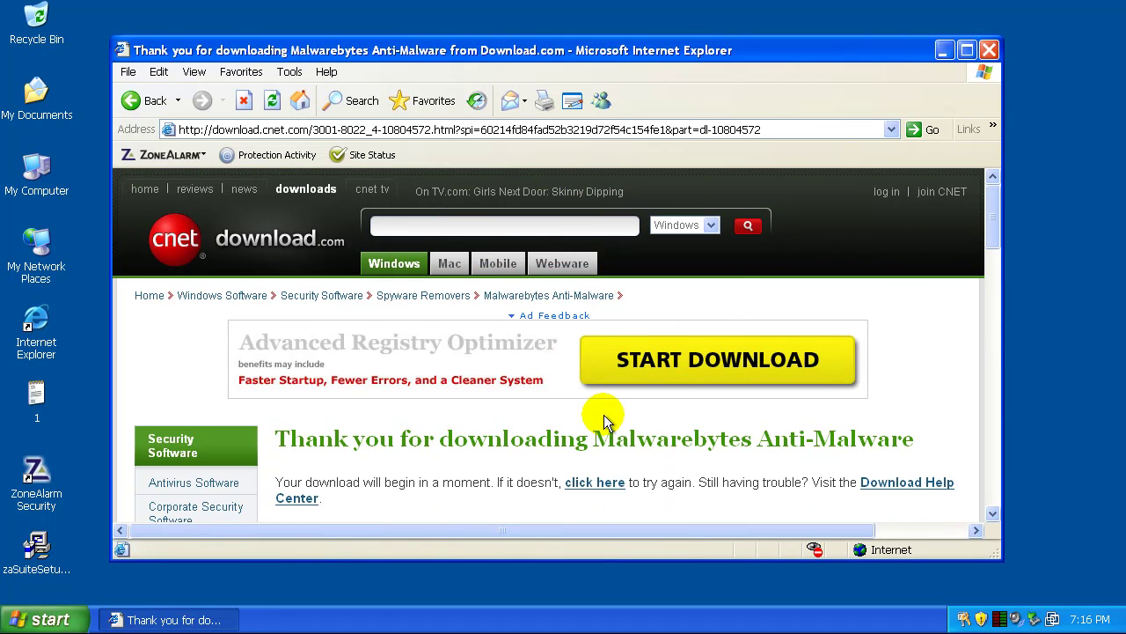
{"action": "left_click", "coordinate": [477, 420]}
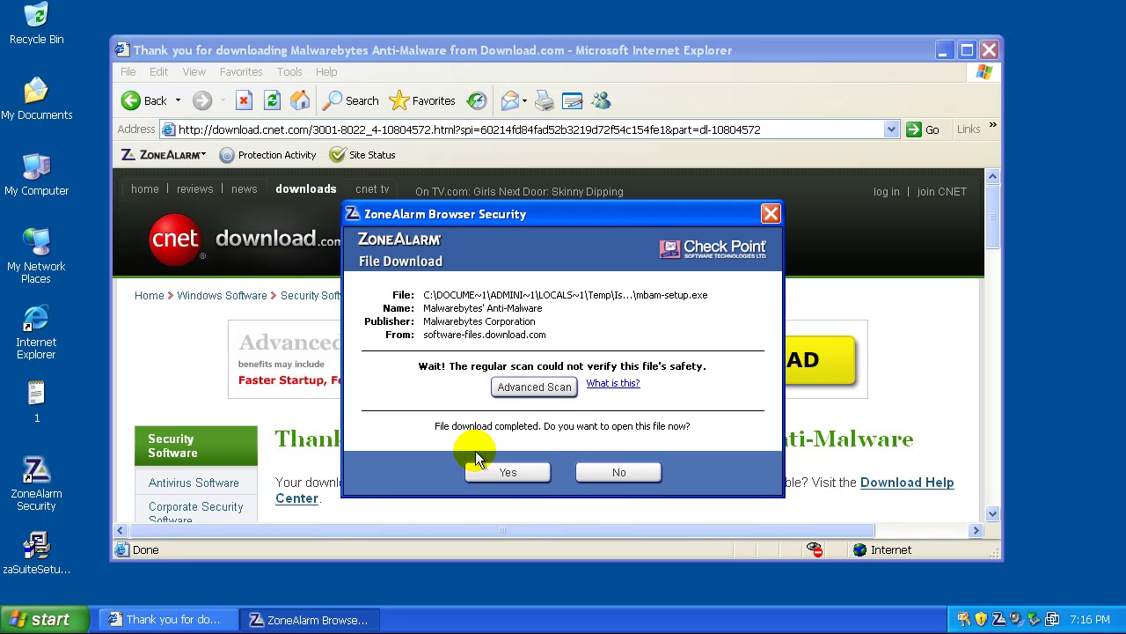
- Run an Advanced Scan on the downloaded Malwarebytes installer, then launch it
{"action": "left_click", "coordinate": [530, 387]}
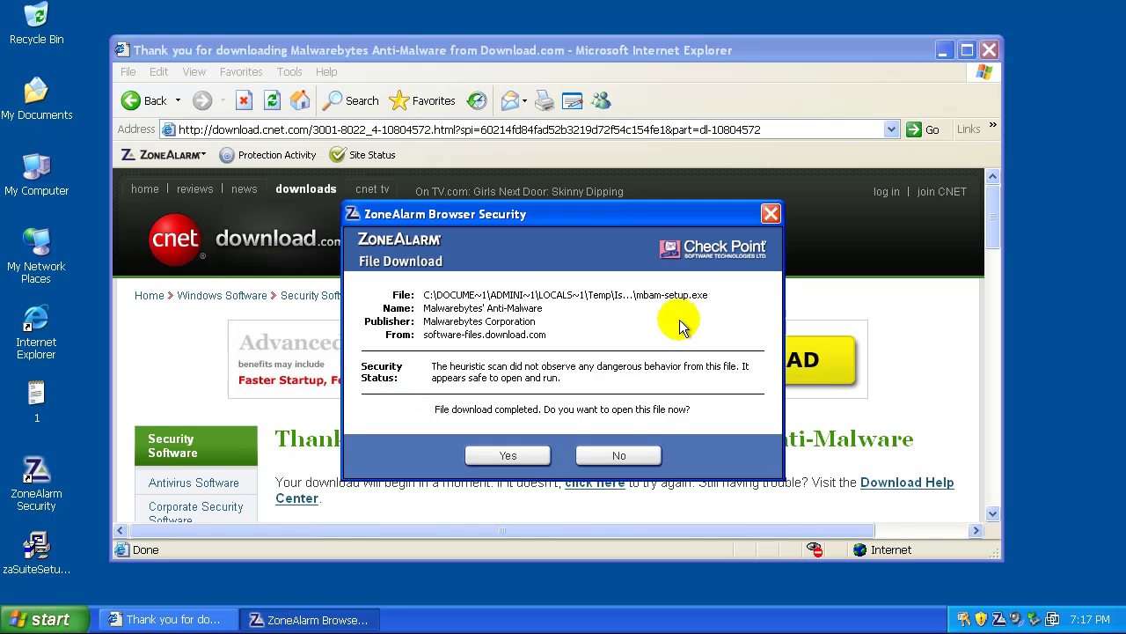
{"action": "left_click", "coordinate": [528, 462]}
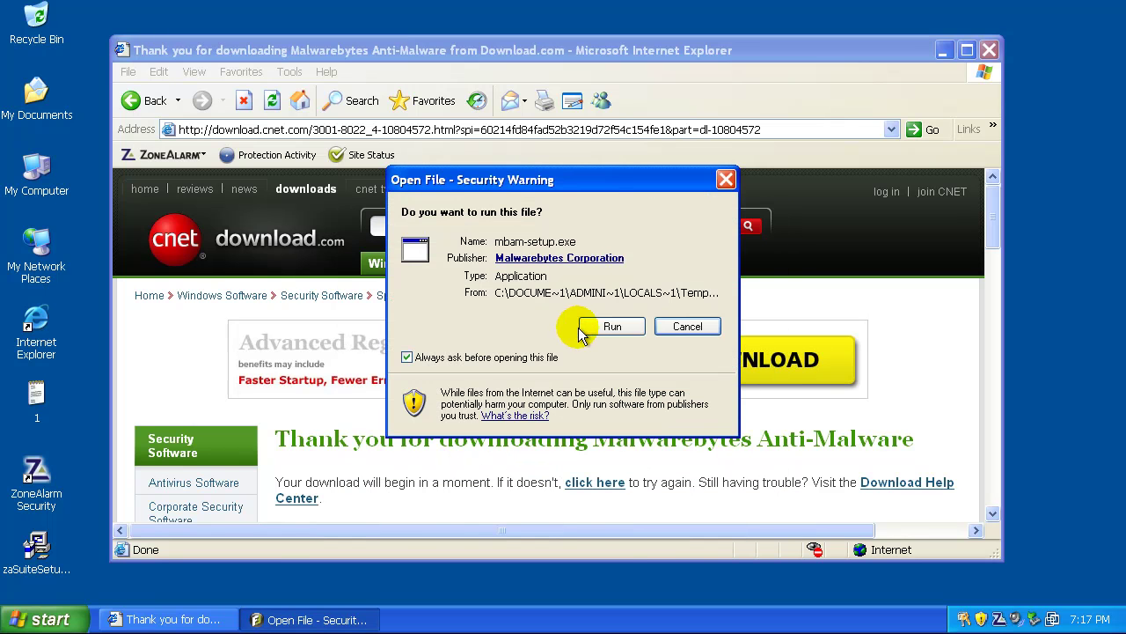
{"action": "left_click", "coordinate": [591, 331]}
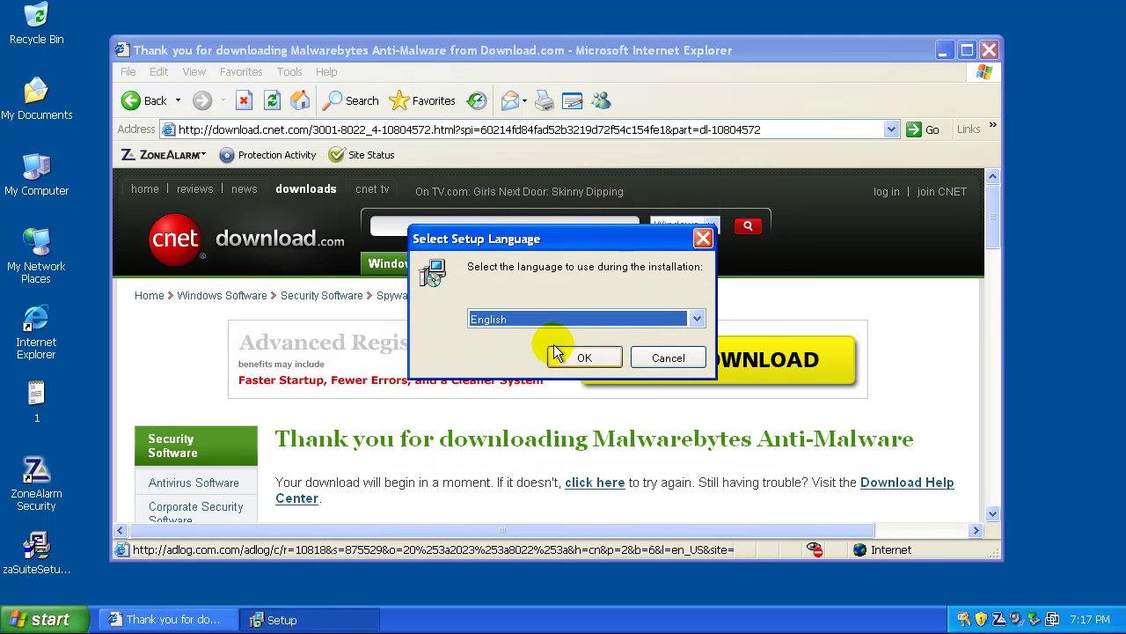
- Install Malwarebytes' Anti-Malware in English with default folders, then close Internet Explorer
{"action": "left_click", "coordinate": [566, 357]}
{"action": "left_click", "coordinate": [661, 481]}
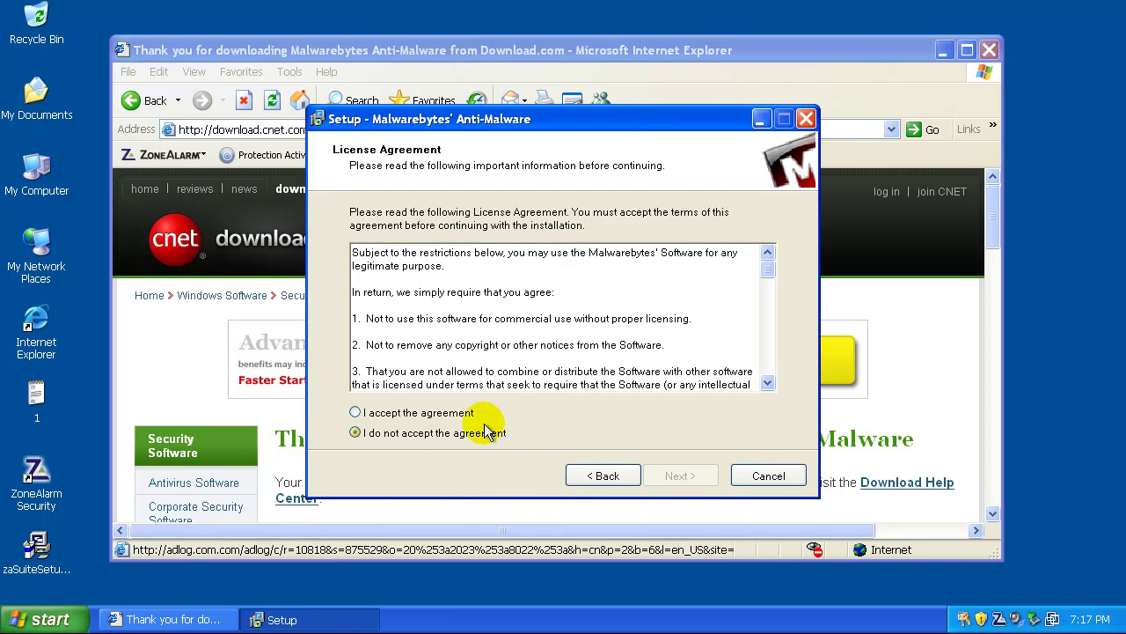
{"action": "left_click", "coordinate": [451, 411]}
{"action": "left_click", "coordinate": [659, 479]}
{"action": "left_click", "coordinate": [684, 477]}
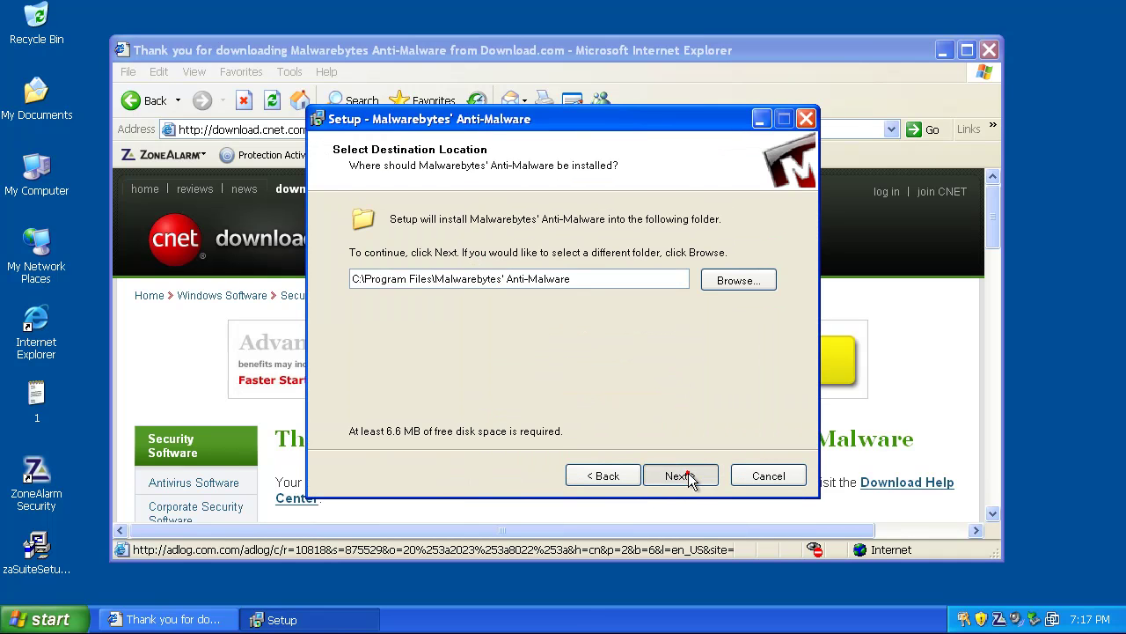
{"action": "left_click", "coordinate": [688, 478]}
{"action": "left_click", "coordinate": [688, 478]}
{"action": "left_click", "coordinate": [686, 475]}
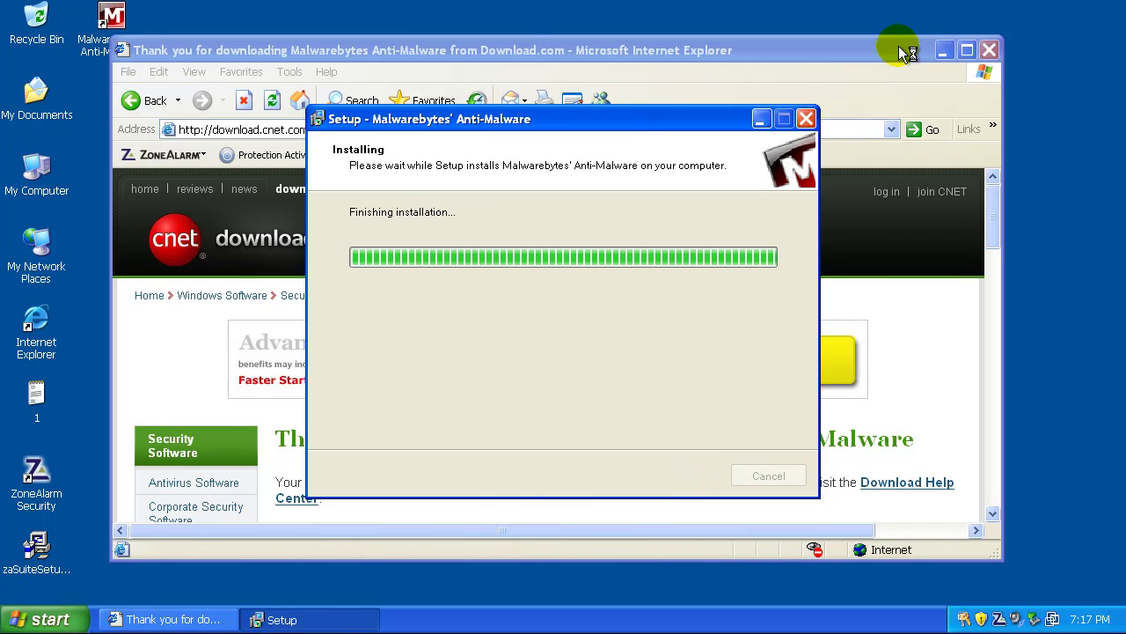
{"action": "left_click", "coordinate": [990, 50]}
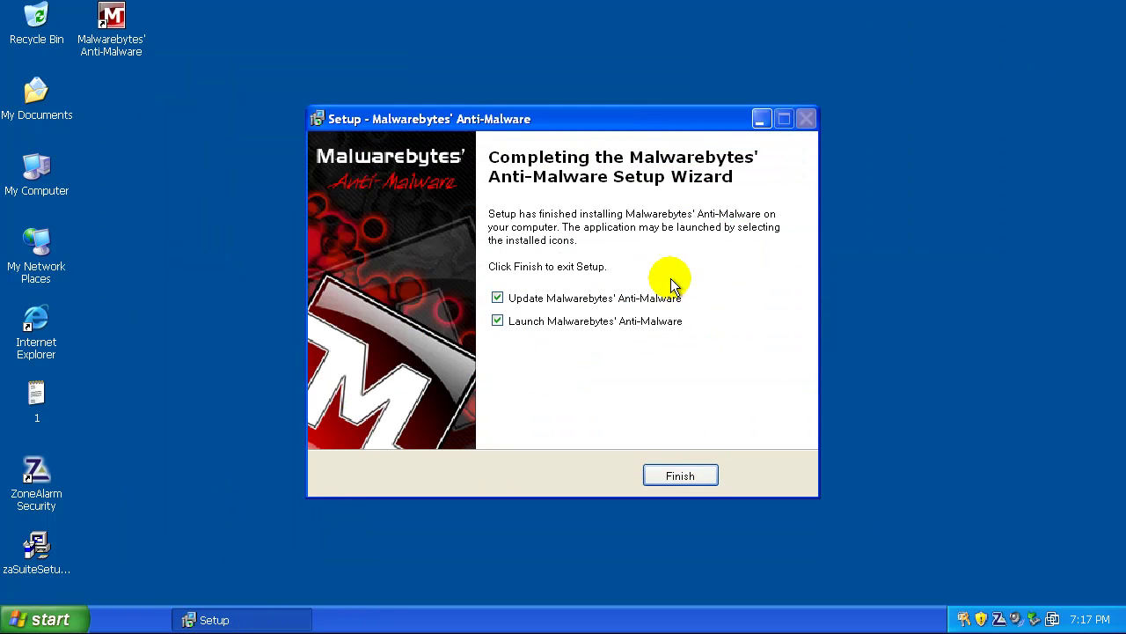
- Finish setup, dismiss the no-infections Quick Scan result, exit Malwarebytes, and close its Notepad log
{"action": "left_click", "coordinate": [713, 473]}
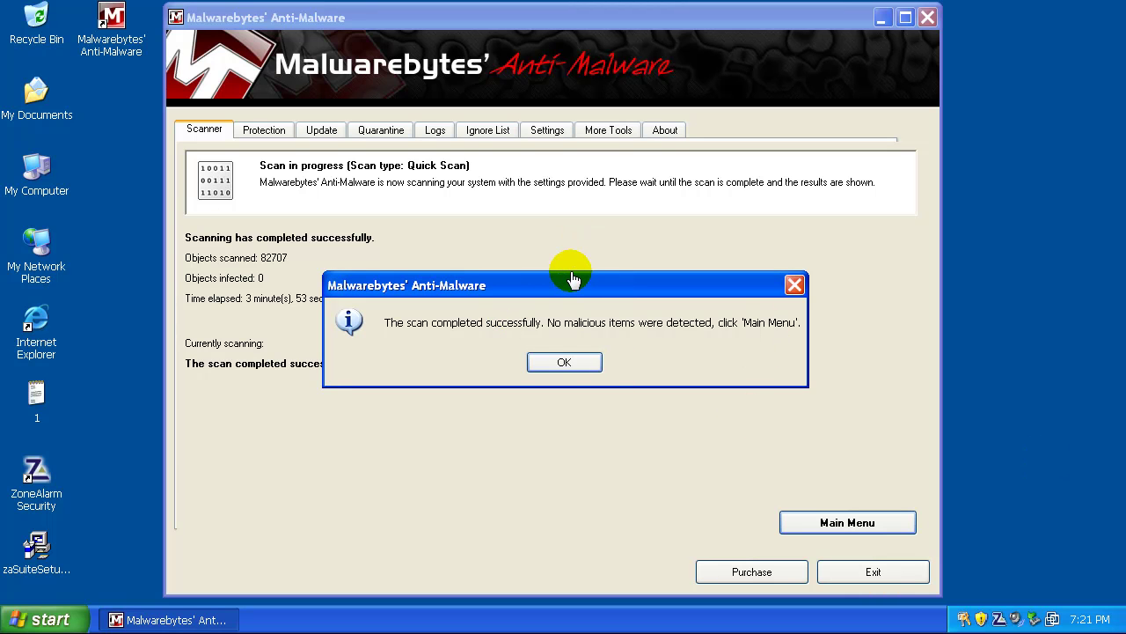
{"action": "left_click", "coordinate": [573, 367]}
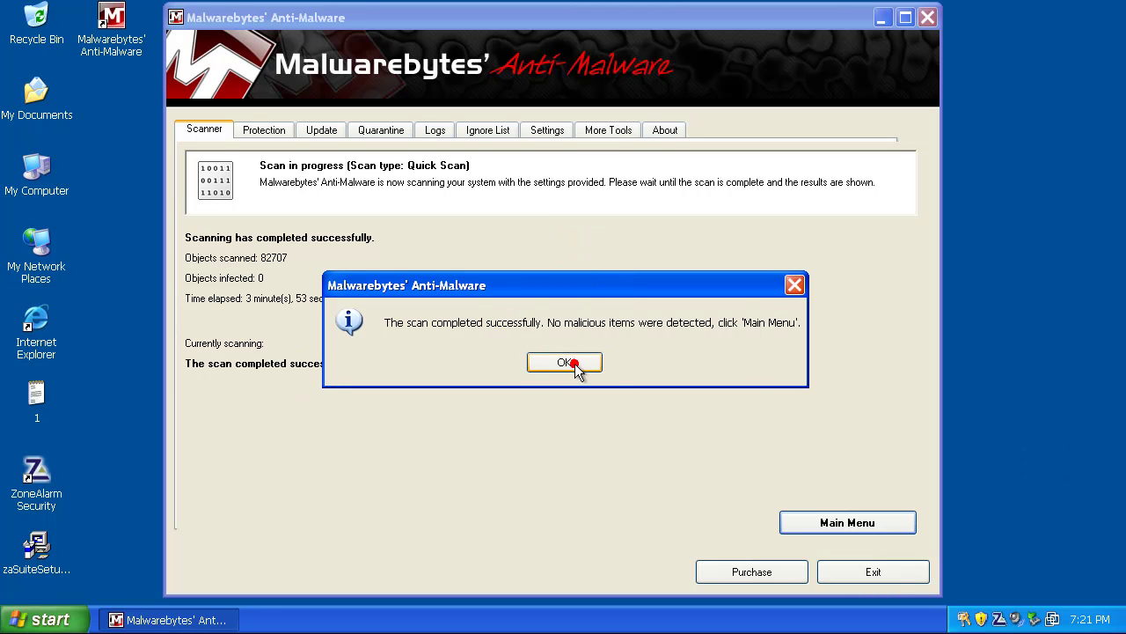
{"action": "left_click", "coordinate": [873, 573]}
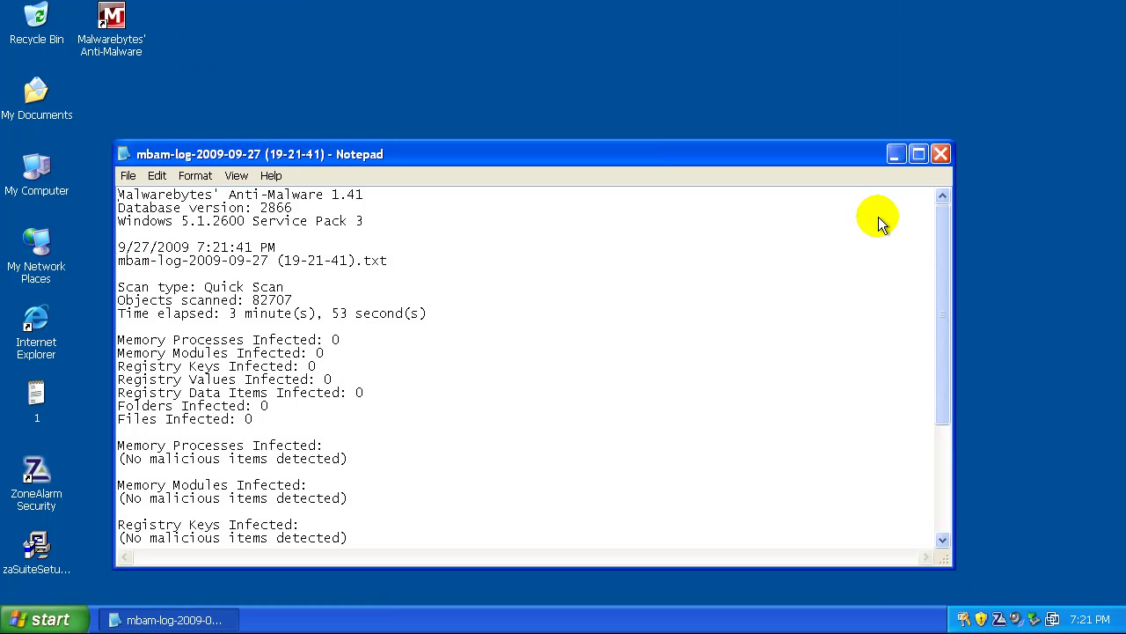
{"action": "left_click", "coordinate": [940, 154]}
- Open ZoneAlarm from the tray and bring up the custom Program Control settings
{"action": "double_click", "coordinate": [1000, 619]}
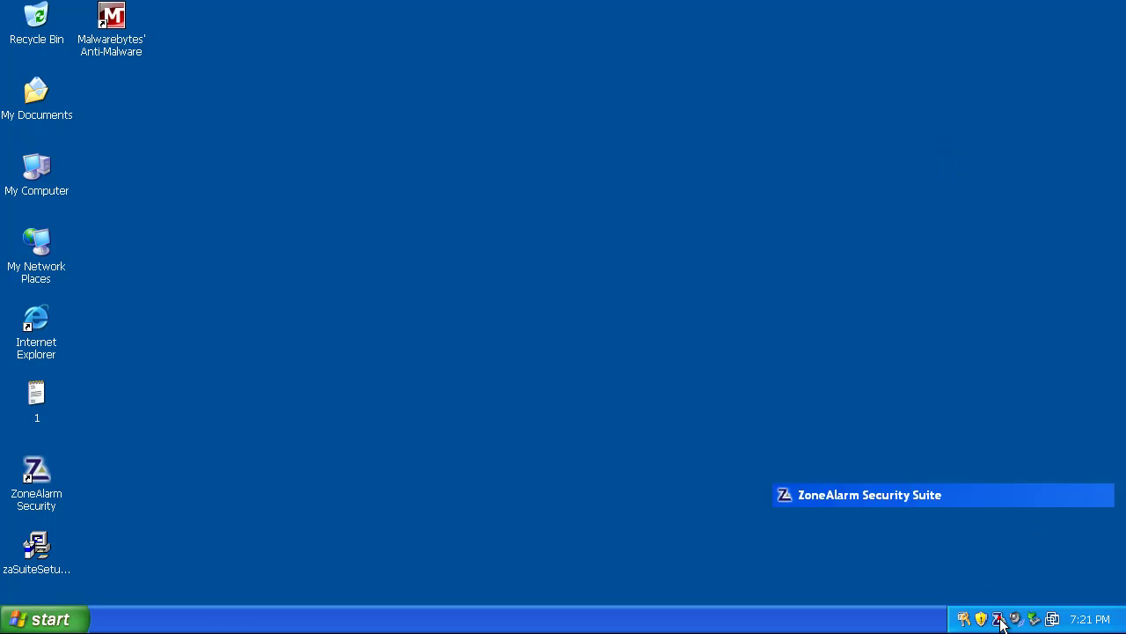
{"action": "left_click_drag", "start_coordinate": [689, 118], "coordinate": [634, 110]}
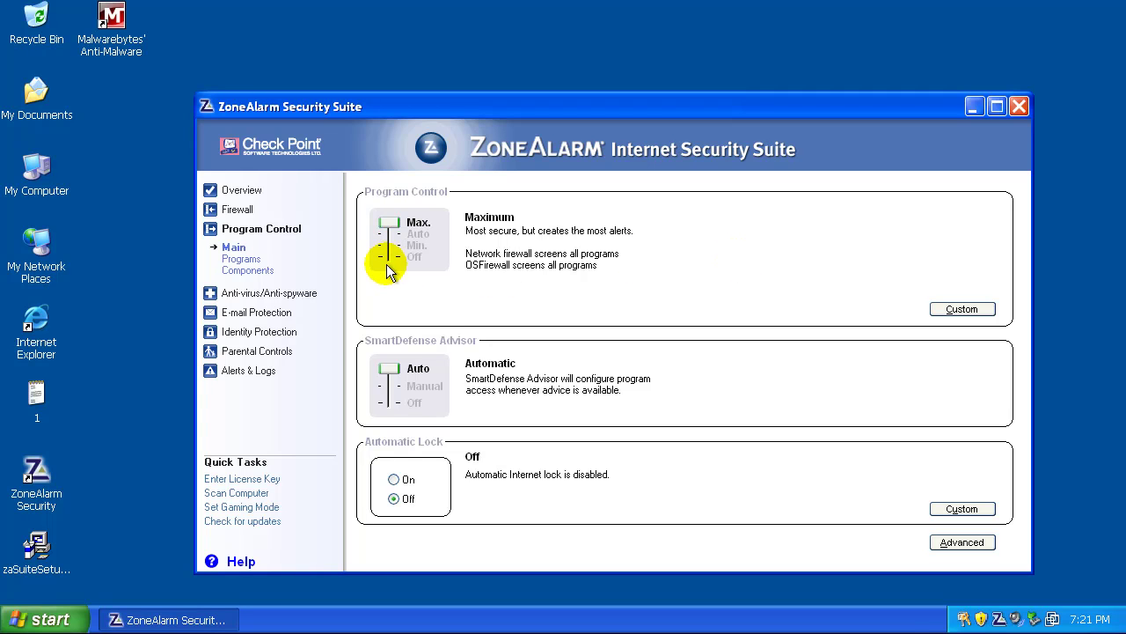
{"action": "left_click", "coordinate": [392, 222]}
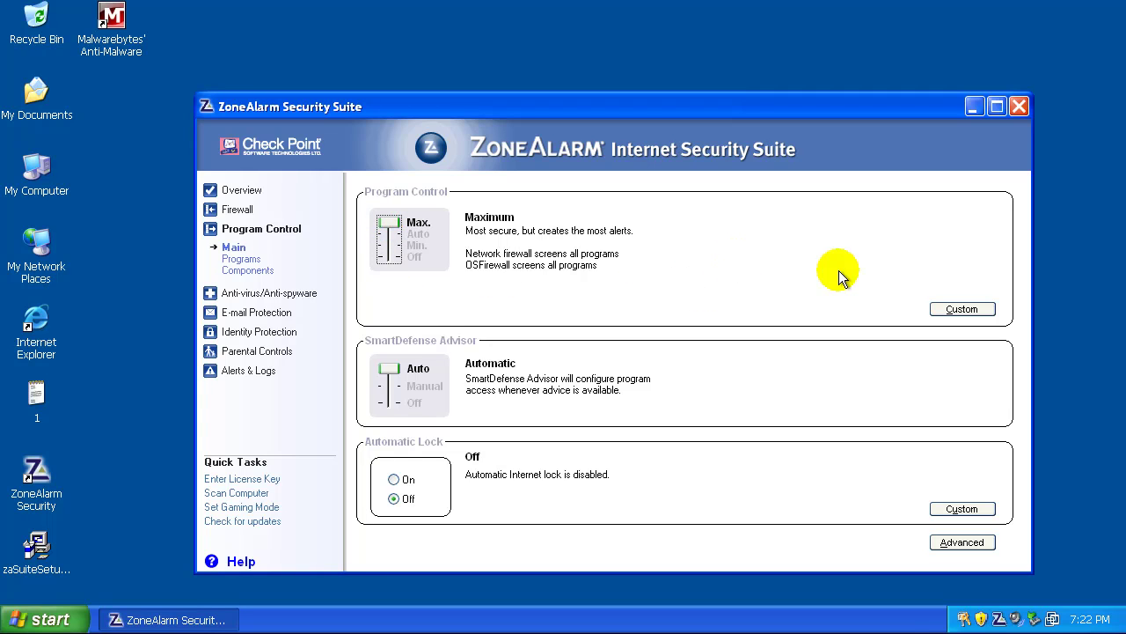
{"action": "left_click", "coordinate": [968, 311]}
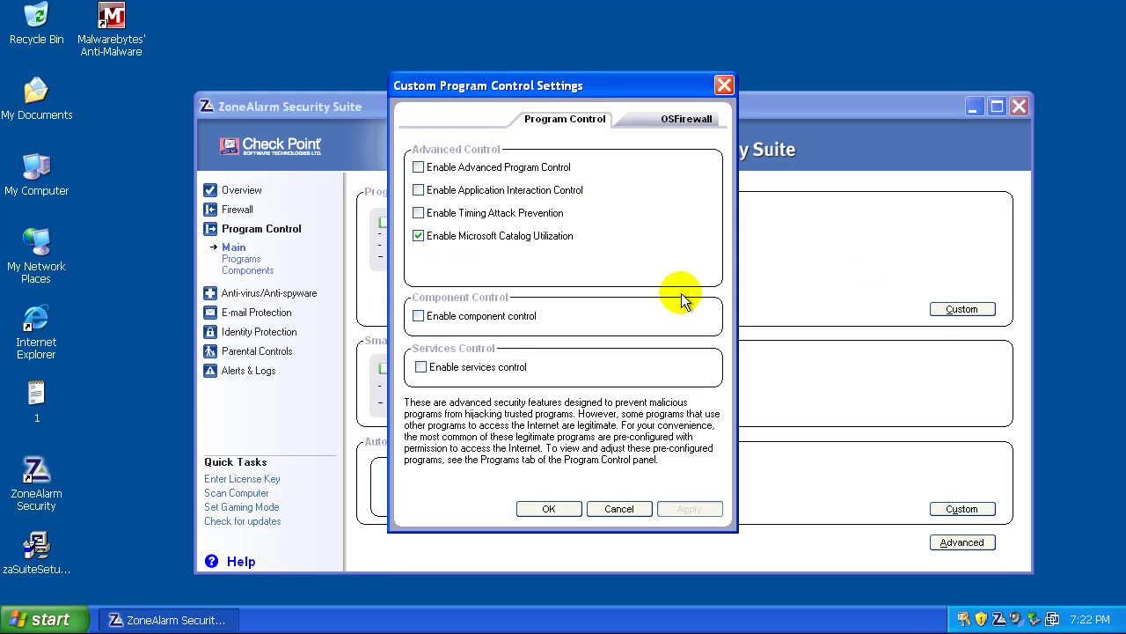
- Enable services, component, Advanced Program, Application Interaction controls and Timing Attack Prevention, and apply
{"action": "left_click", "coordinate": [512, 366]}
{"action": "left_click", "coordinate": [467, 318]}
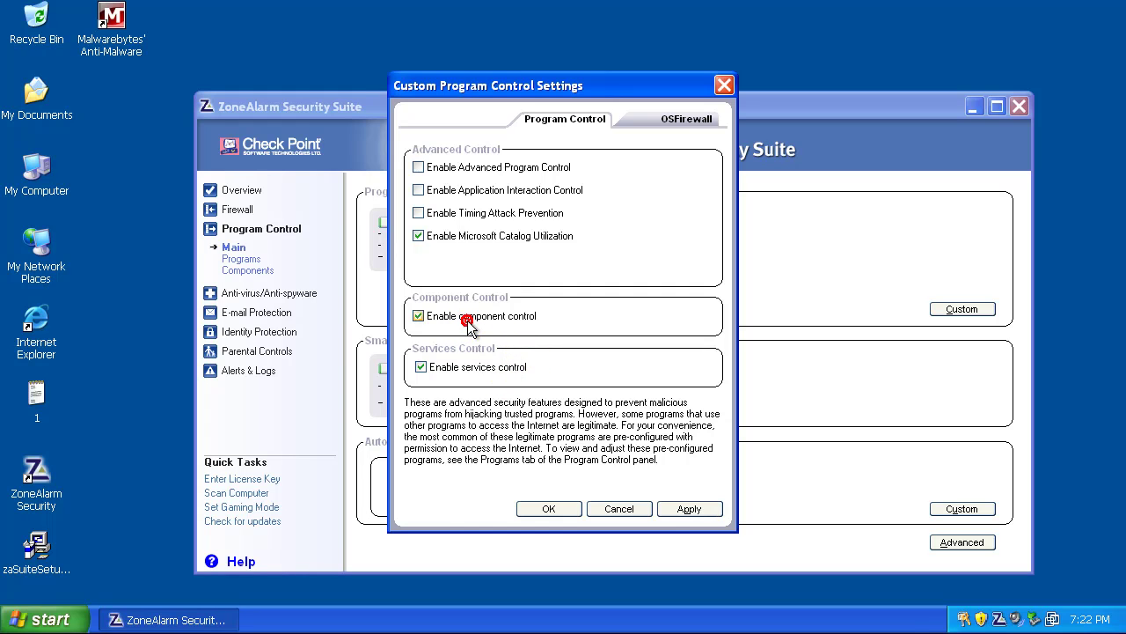
{"action": "left_click", "coordinate": [463, 169]}
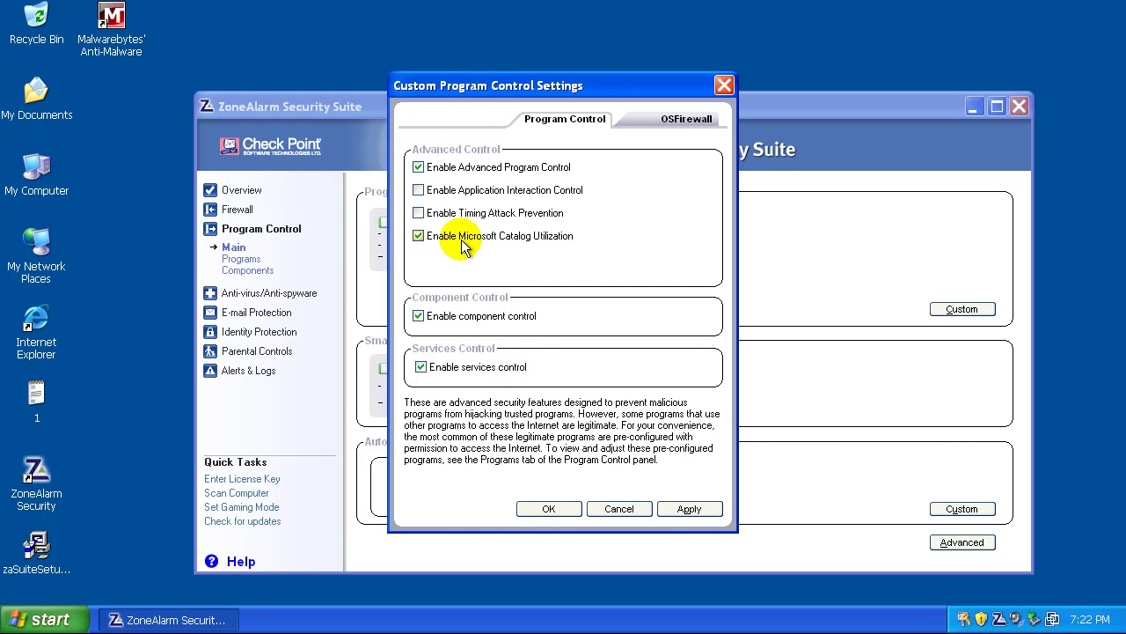
{"action": "left_click", "coordinate": [461, 190]}
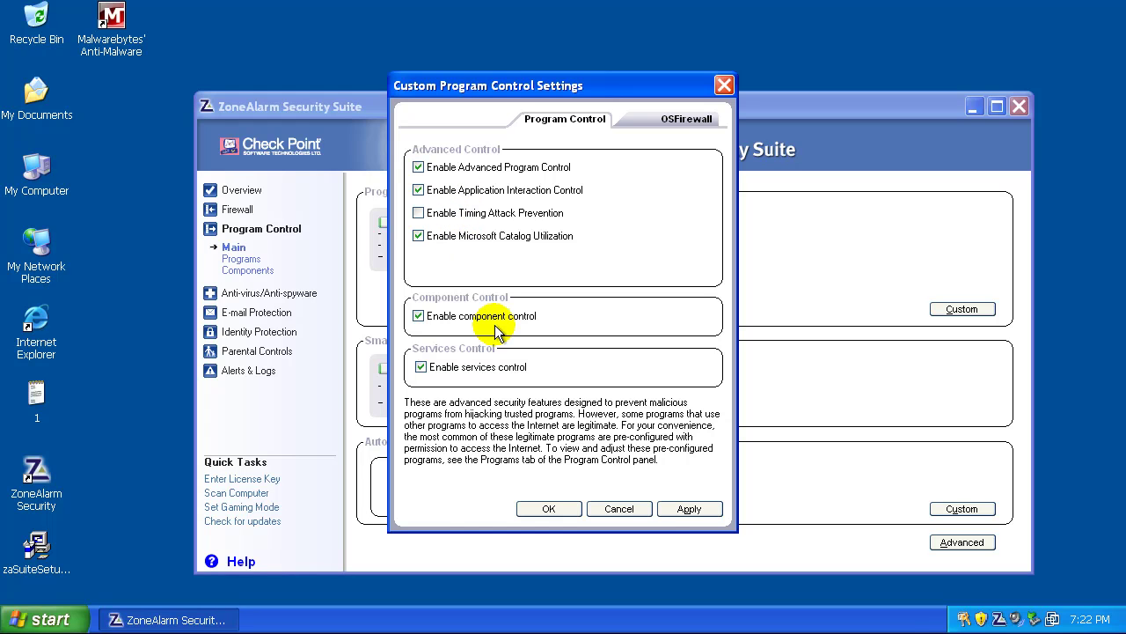
{"action": "left_click", "coordinate": [467, 215]}
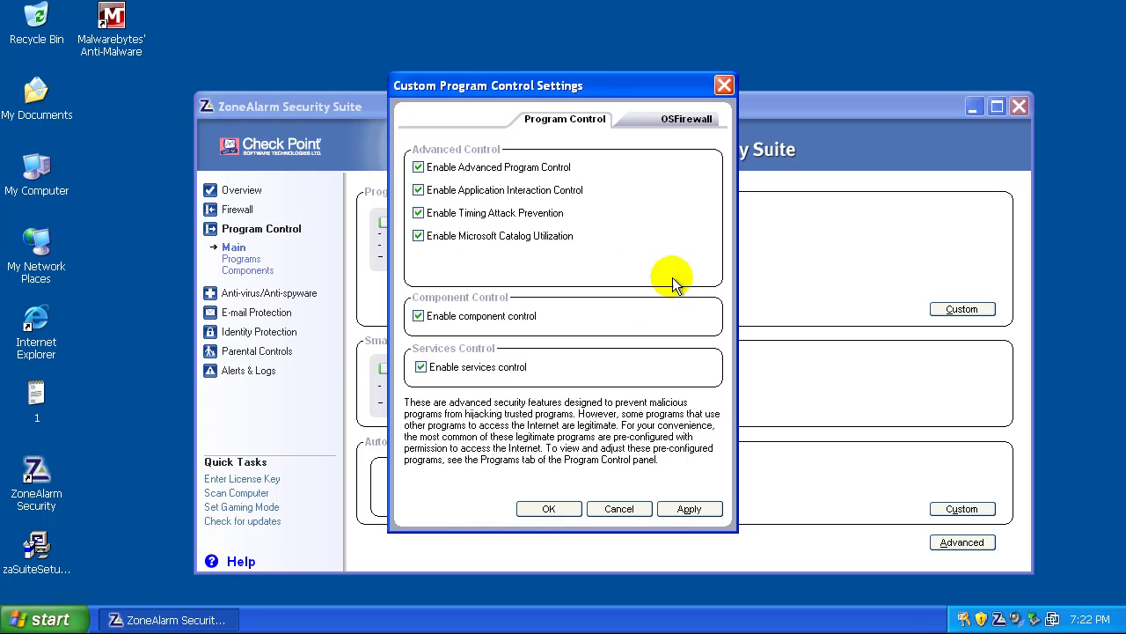
{"action": "left_click", "coordinate": [693, 508]}
{"action": "left_click", "coordinate": [561, 508]}
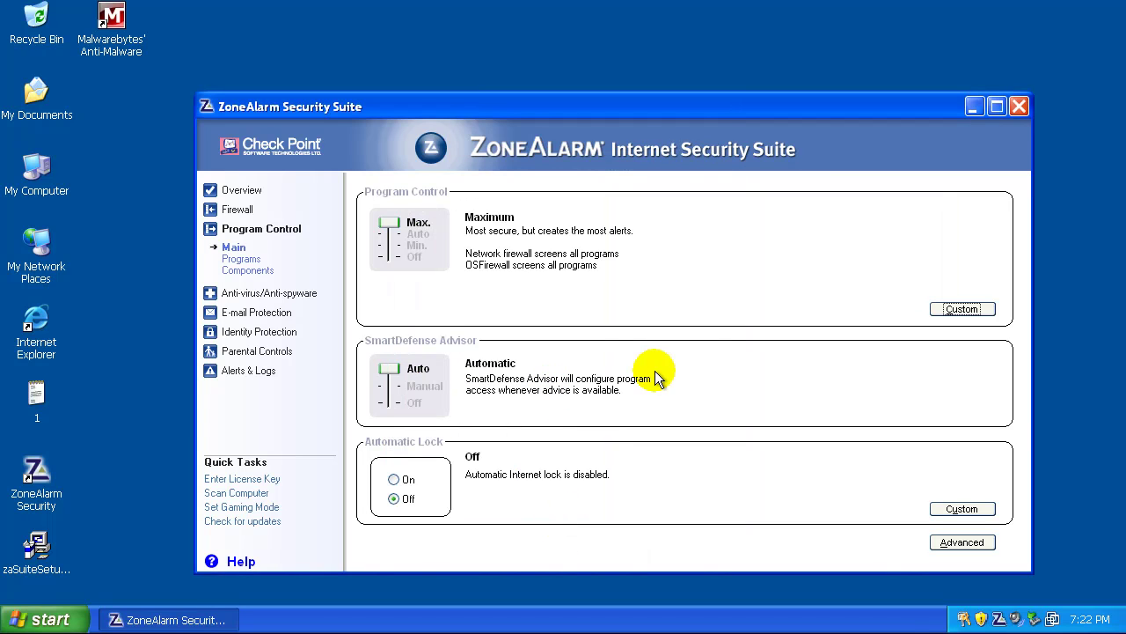
- Move the SmartDefense Advisor slider to Manual, then return it to Automatic
{"action": "mouse_move", "coordinate": [387, 366]}
{"action": "left_mouse_down"}
{"action": "mouse_move", "coordinate": [387, 386]}
{"action": "mouse_move", "coordinate": [383, 368]}
{"action": "left_mouse_up"}
{"action": "mouse_move", "coordinate": [388, 372]}
{"action": "left_mouse_down"}
{"action": "mouse_move", "coordinate": [391, 388]}
{"action": "mouse_move", "coordinate": [382, 372]}
{"action": "left_mouse_up"}
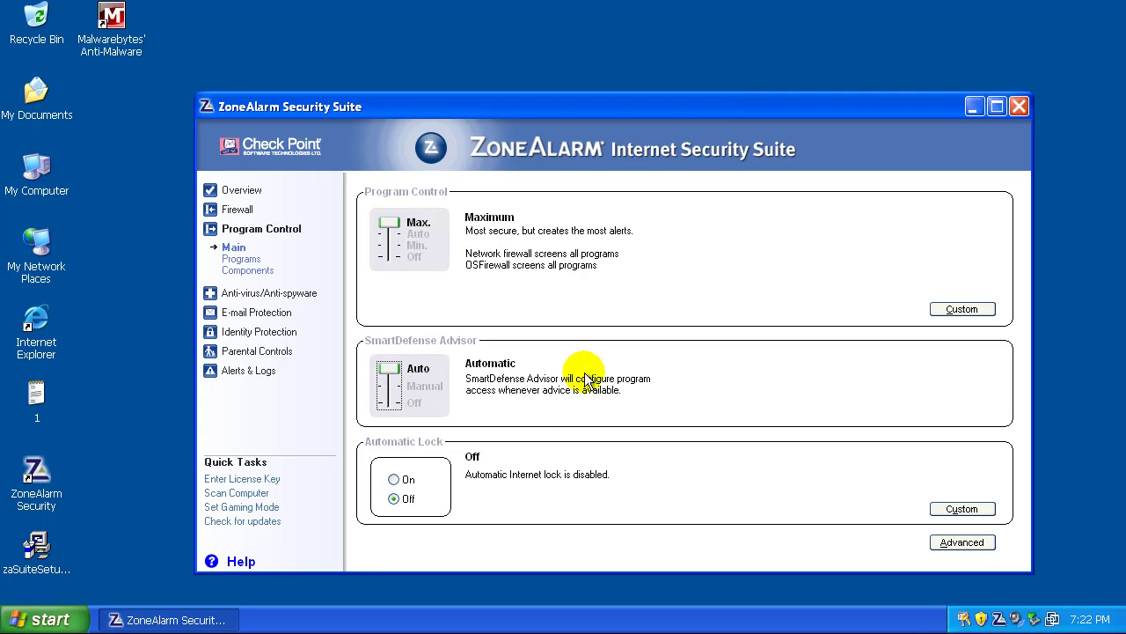
{"action": "left_click", "coordinate": [556, 398]}
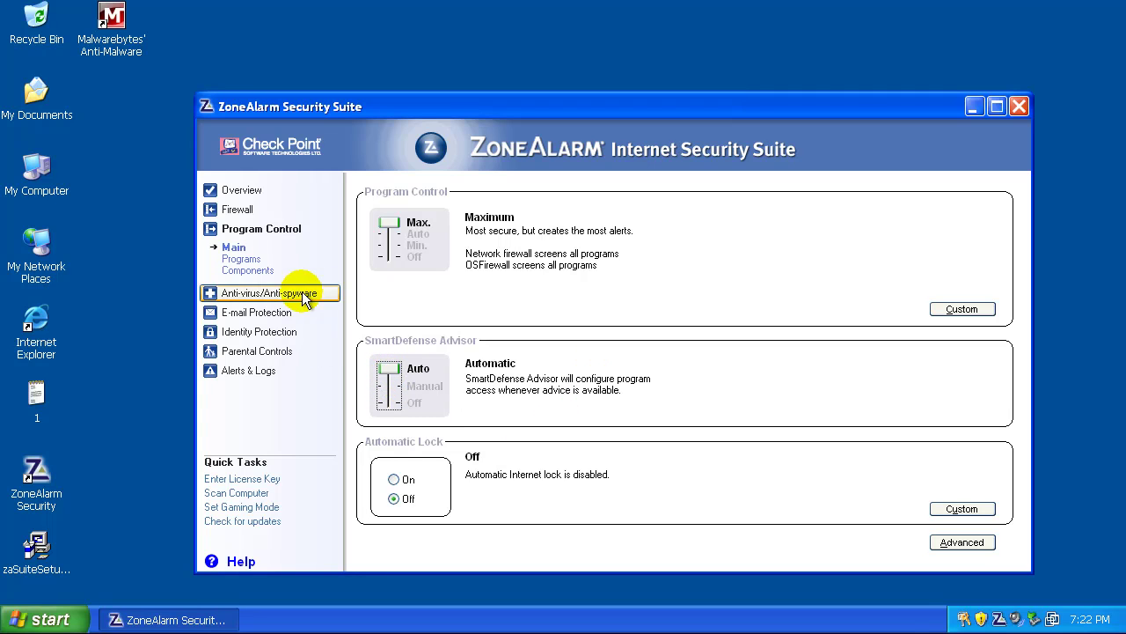
- Review the Programs, Components and Main Program Control pages, then close ZoneAlarm
{"action": "left_click", "coordinate": [249, 263]}
{"action": "left_click", "coordinate": [253, 271]}
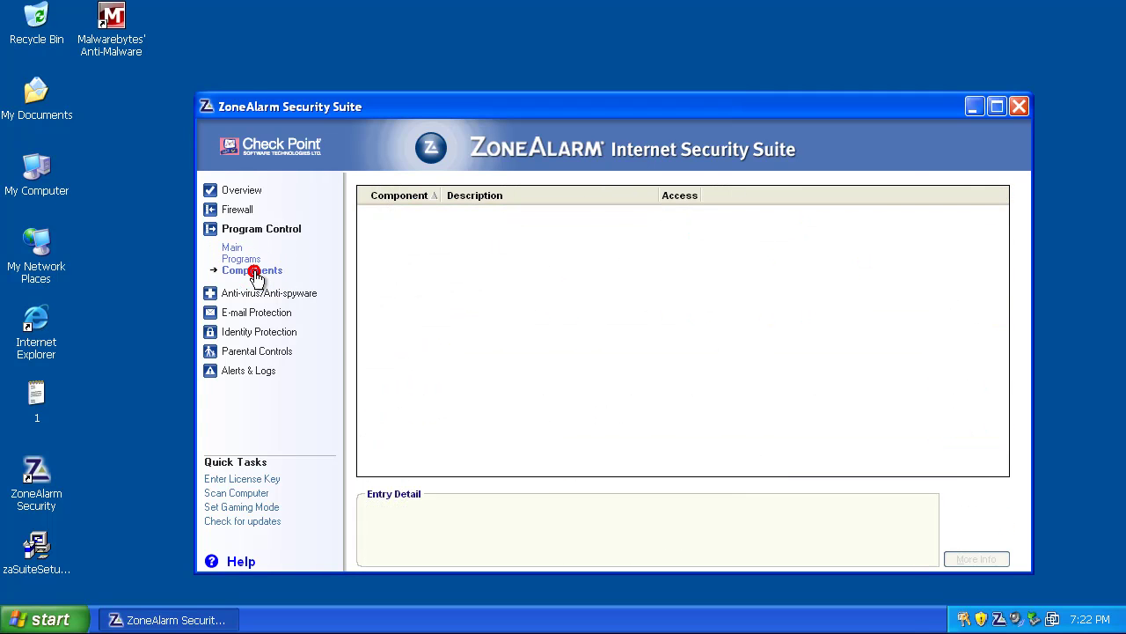
{"action": "left_click", "coordinate": [237, 240]}
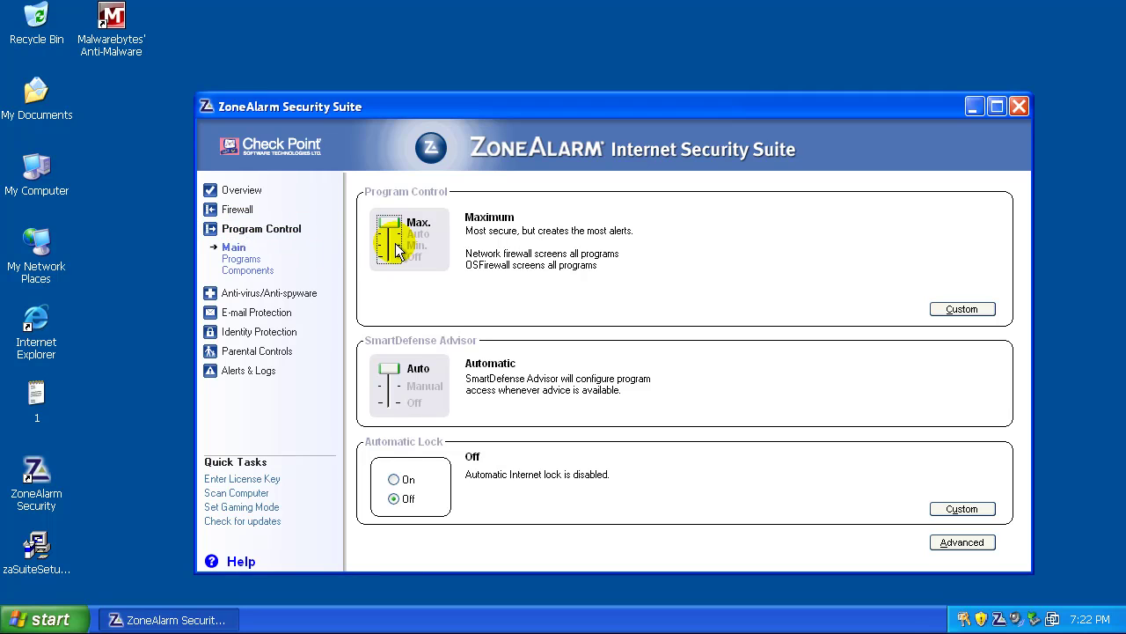
{"action": "left_click", "coordinate": [264, 231]}
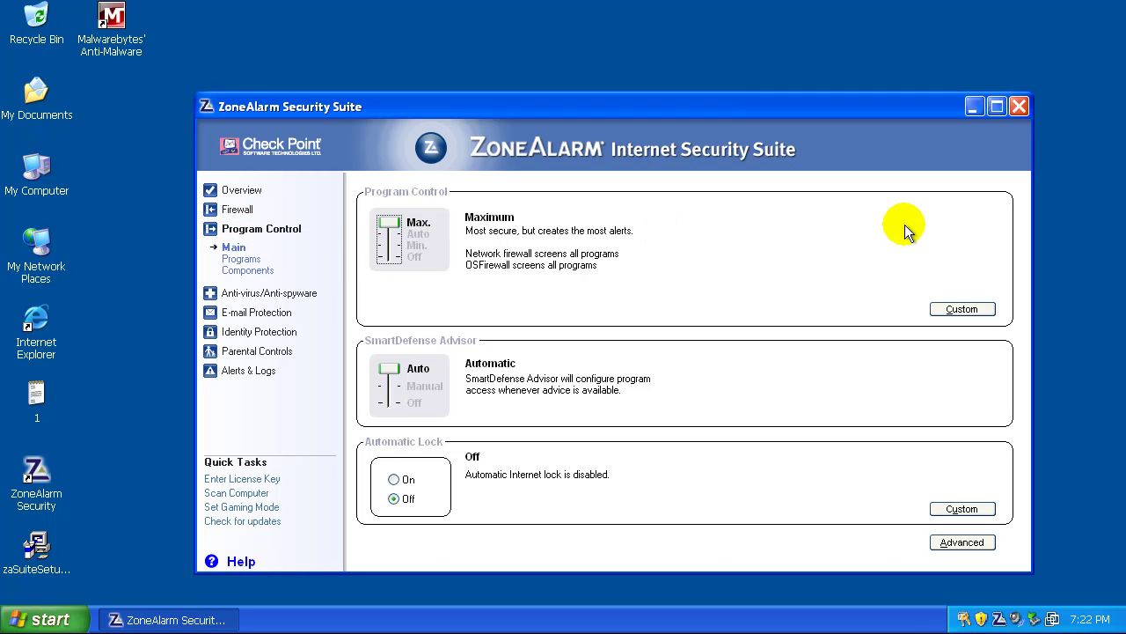
{"action": "left_click", "coordinate": [1019, 106]}
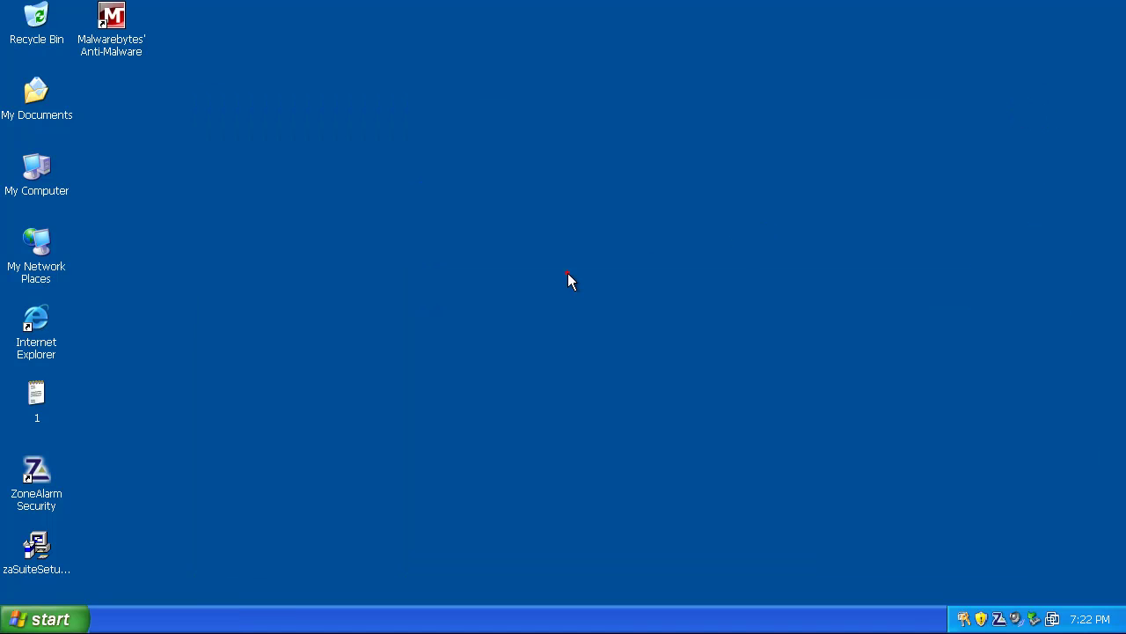